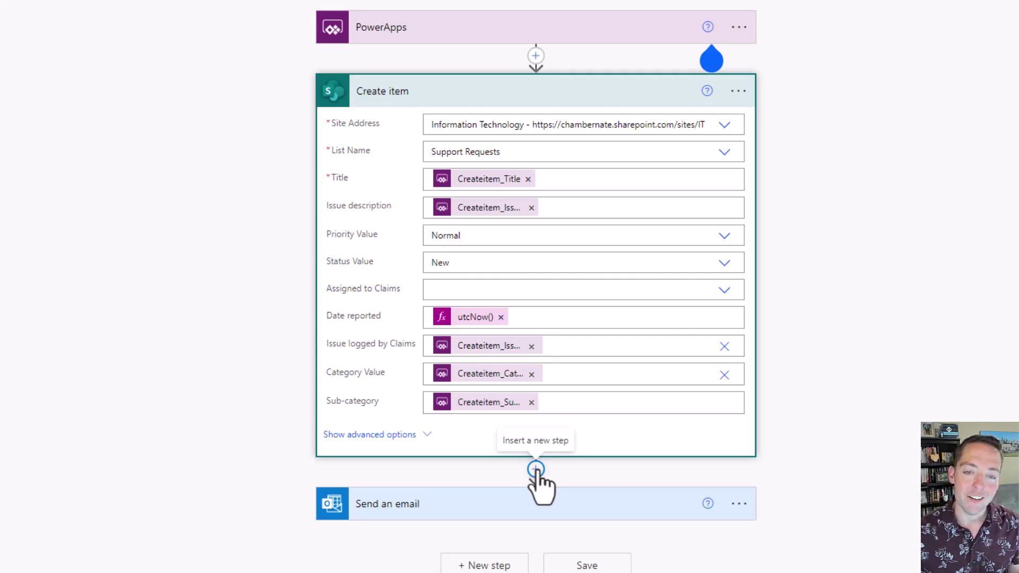
Step: Open the insert options on the connector below the Create item step
left_click(536, 469)
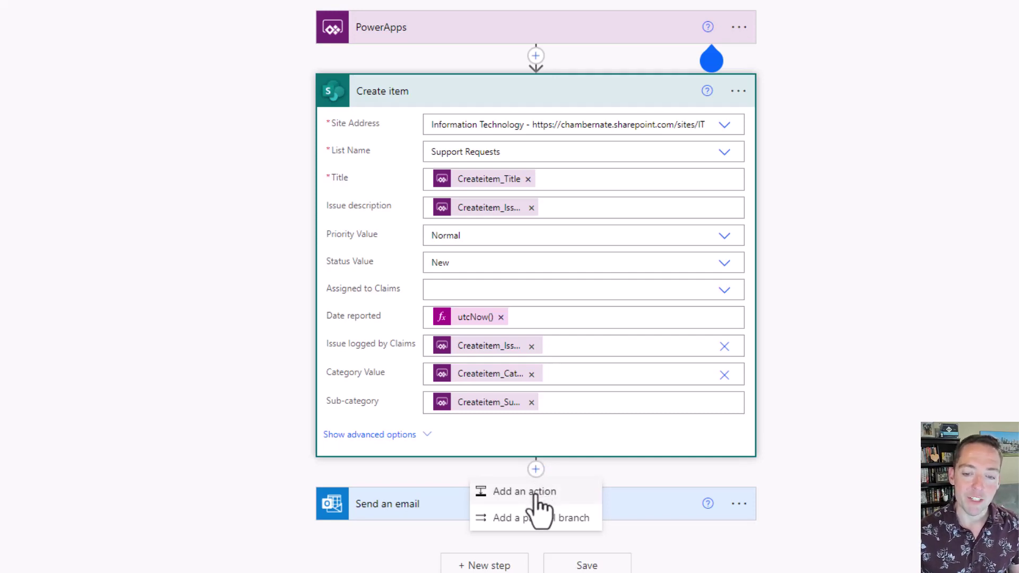
Step: Add a Compose (Data Operation) action after Create item, found by searching 'compose', and focus its Inputs
left_click(535, 494)
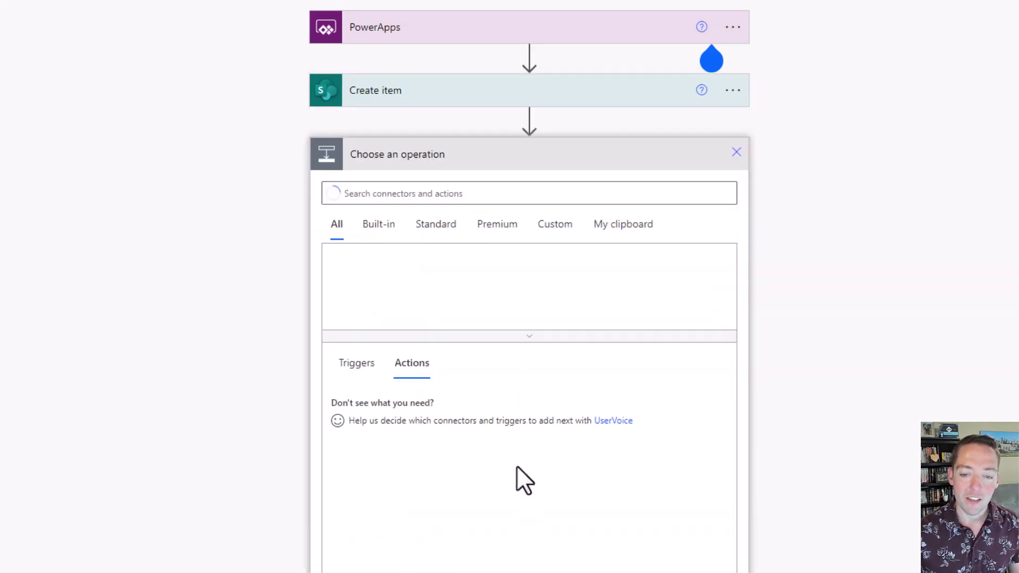
left_click(457, 190)
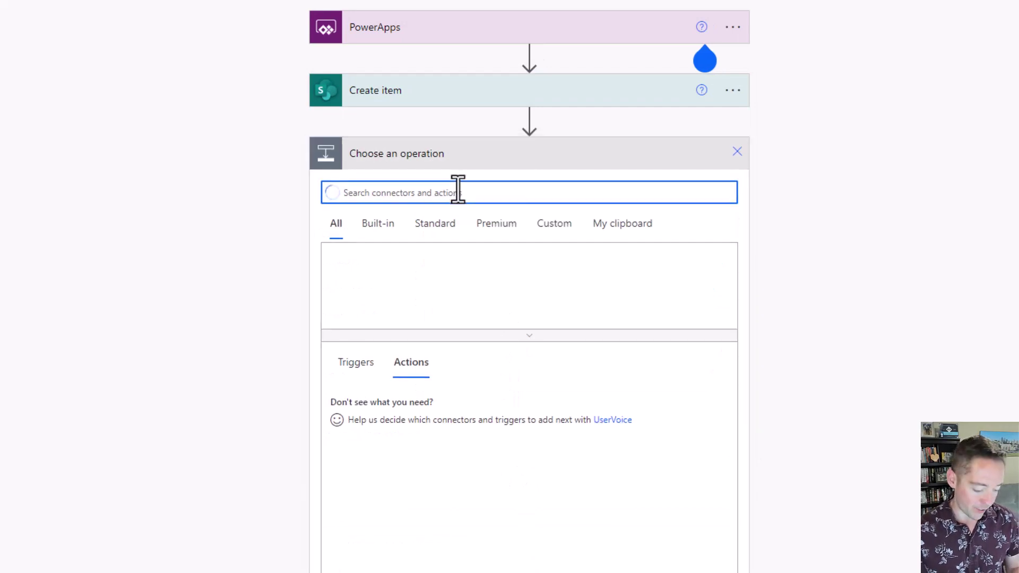
type("compose")
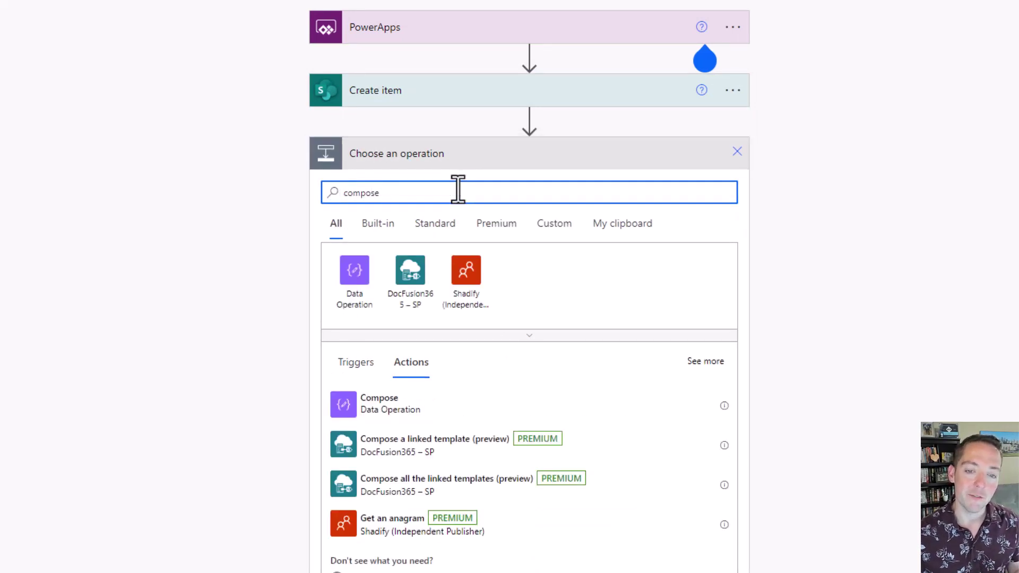
left_click(431, 405)
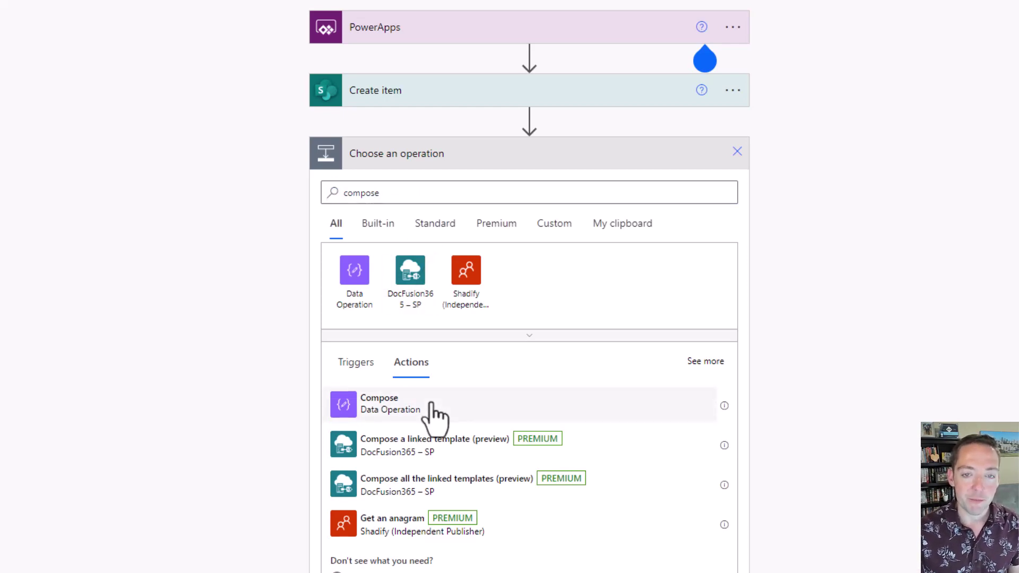
left_click(466, 187)
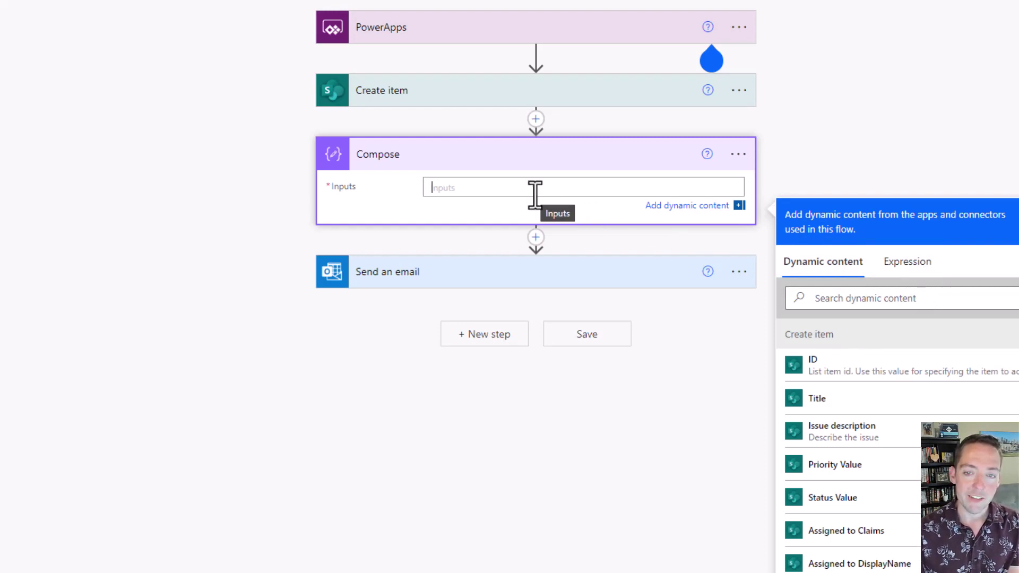
Step: Begin a mod( formula in the Expression tab for the Compose input
left_click(902, 262)
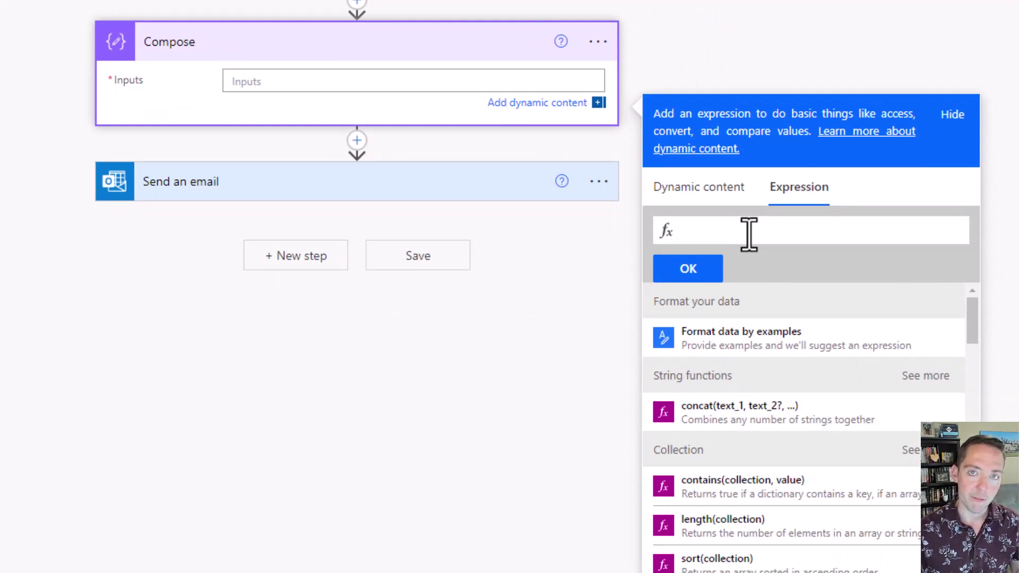
type("mod(")
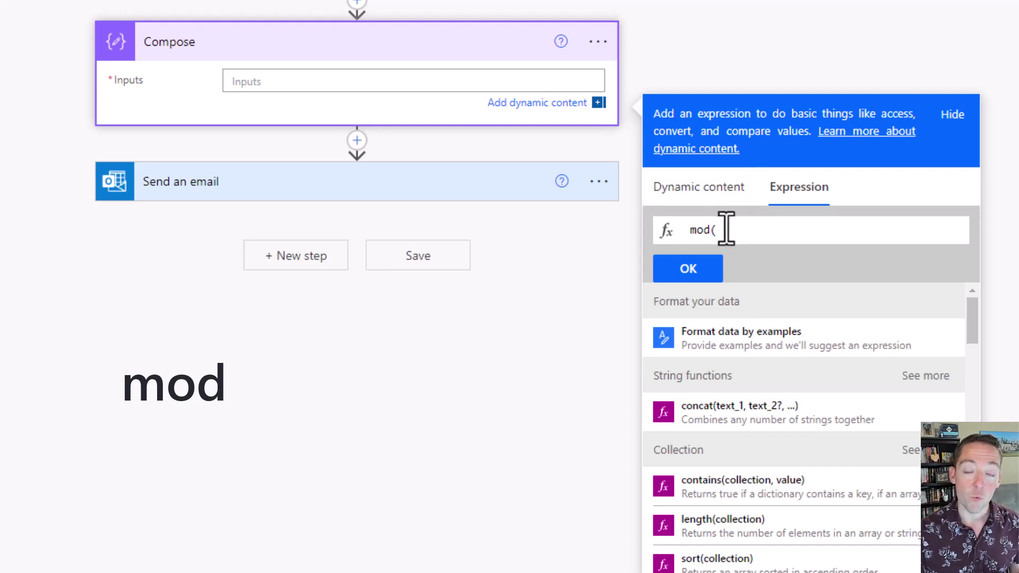
Step: Complete the formula as mod(Create item ID, 2) using the dynamic ID field
left_click(717, 192)
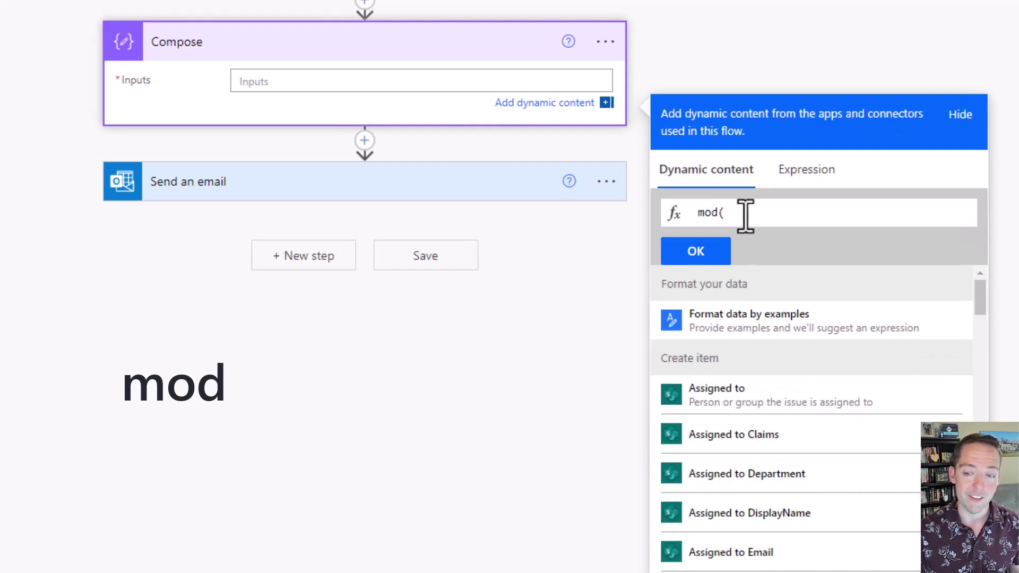
scroll(775, 446, "down", 8)
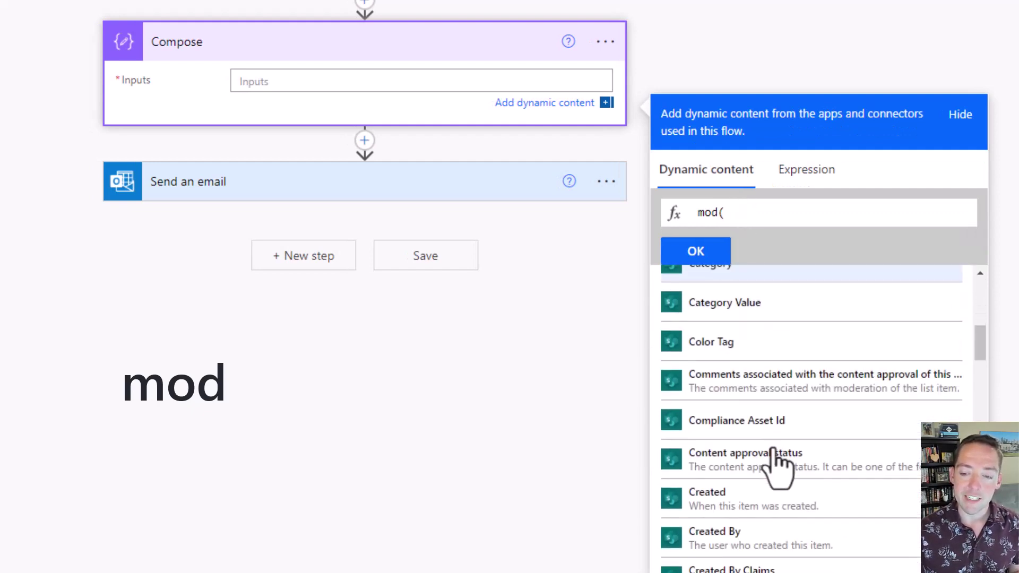
scroll(775, 456, "down", 10)
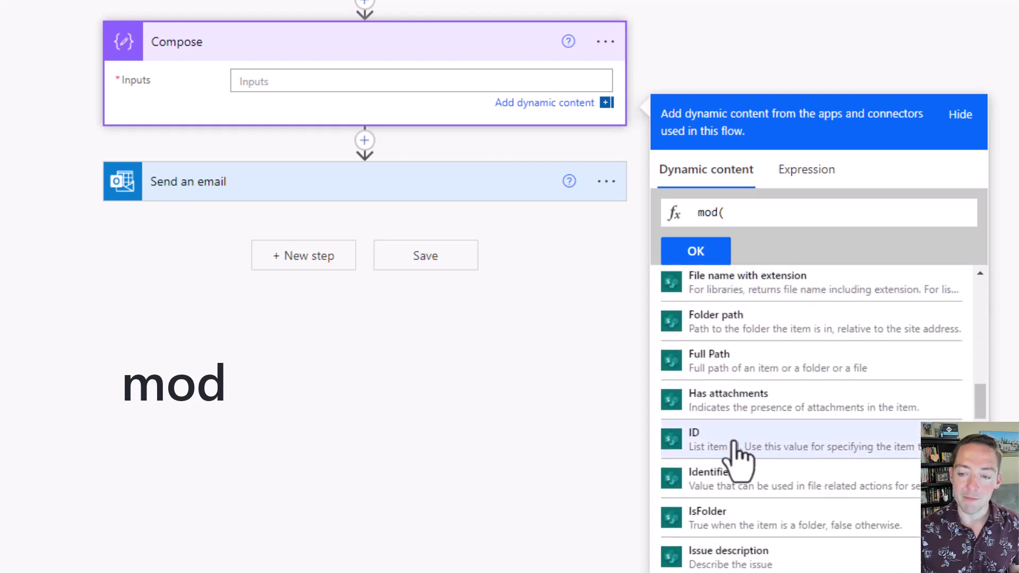
left_click(760, 448)
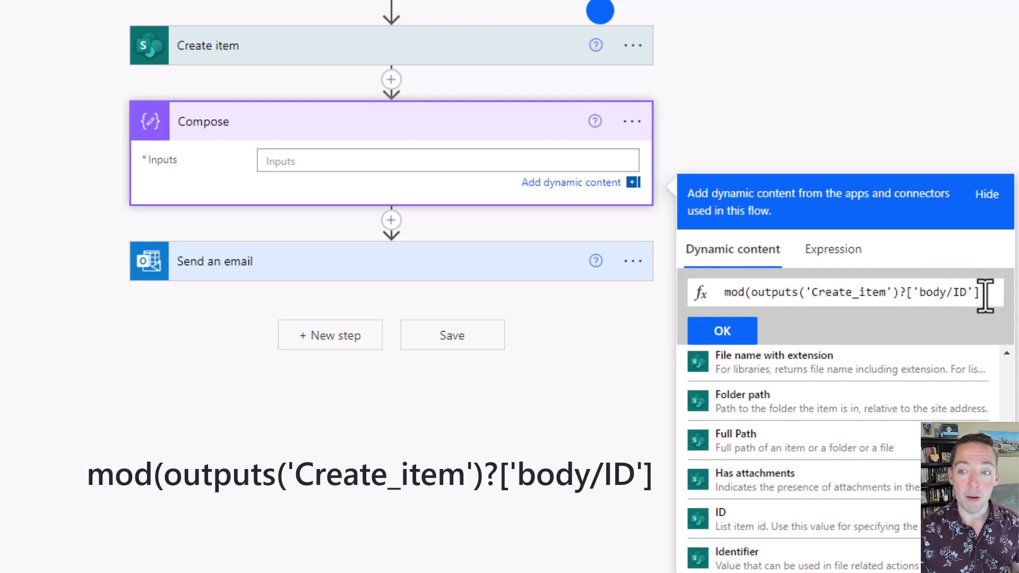
type(",")
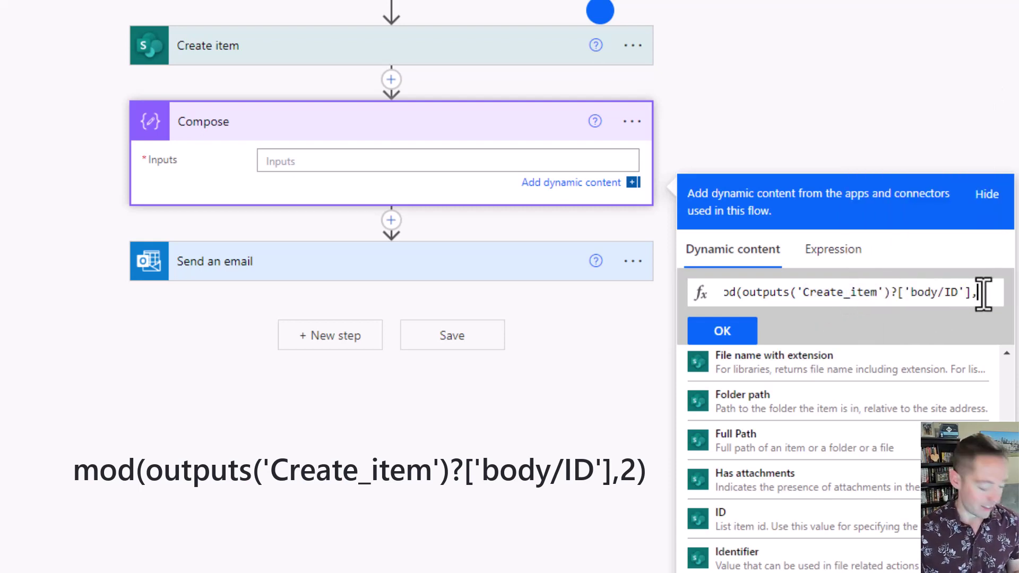
type("2")
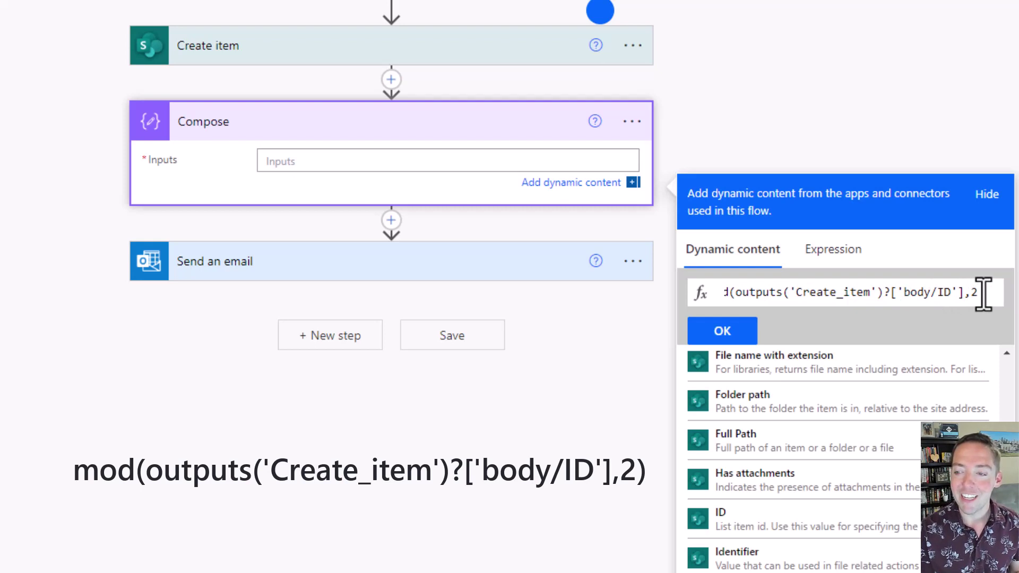
type(")")
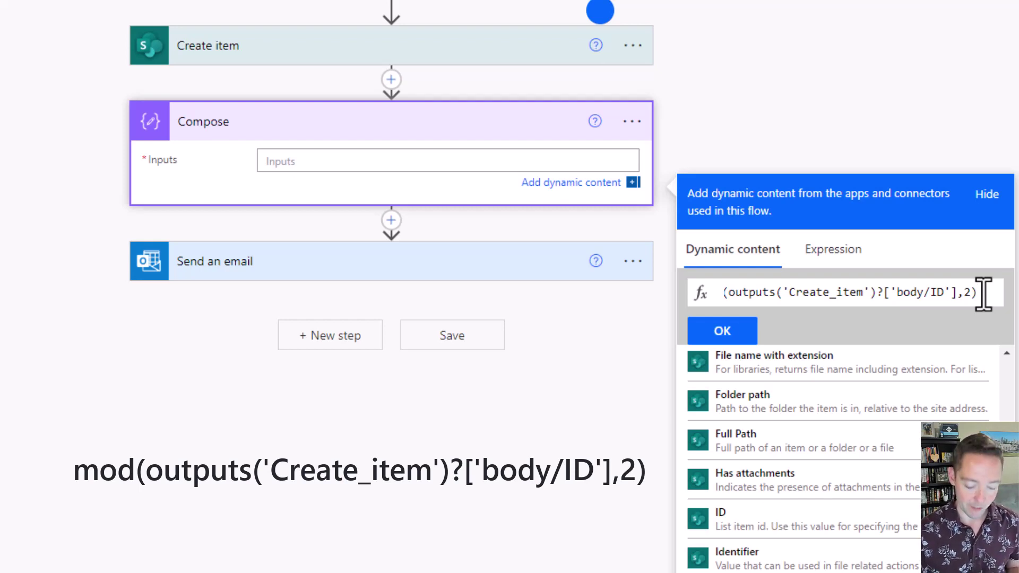
Step: Wrap the mod result as if(equals(...,1),'Odd','Even')
key("Home")
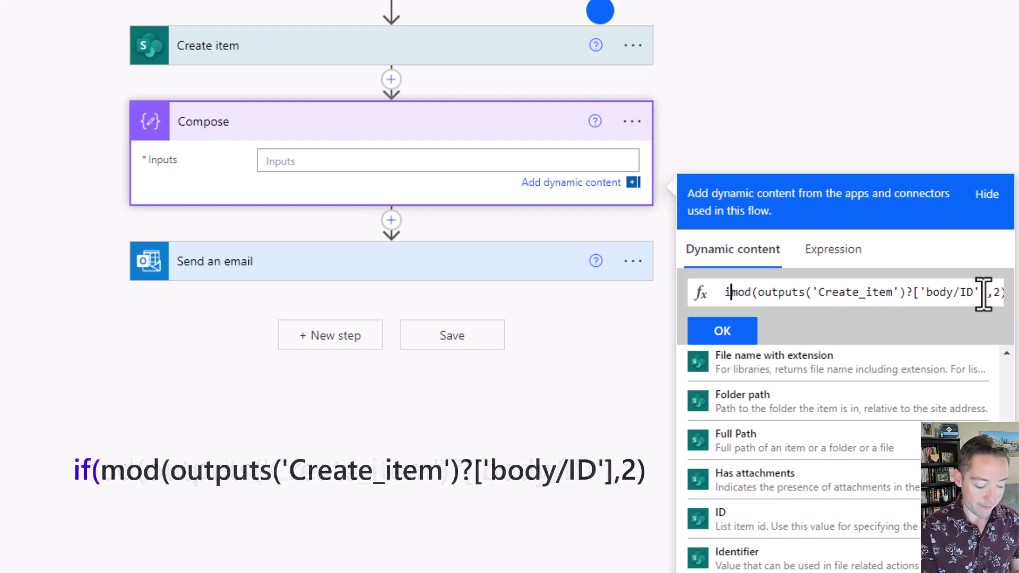
type("if(")
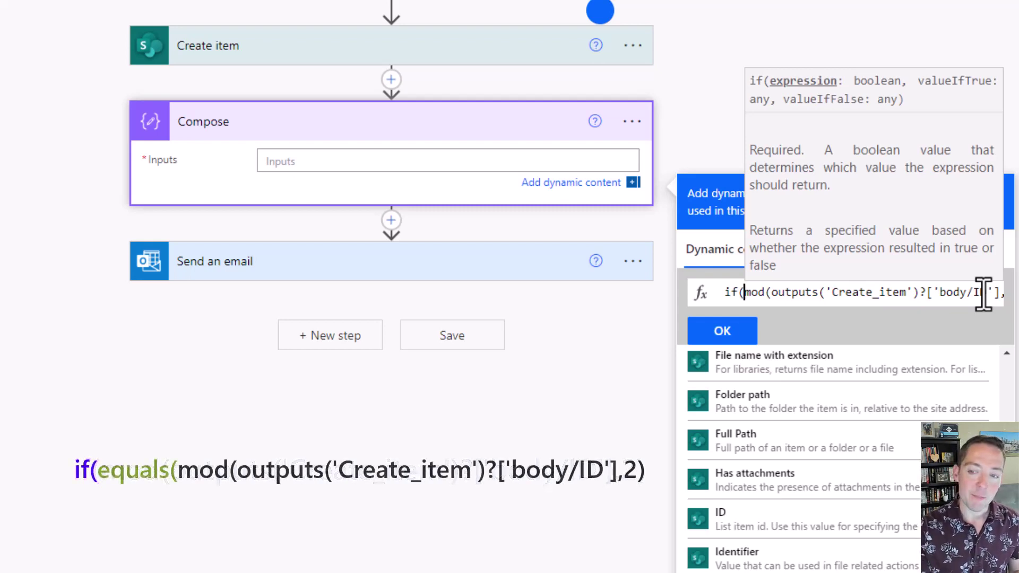
type("equals")
type("(")
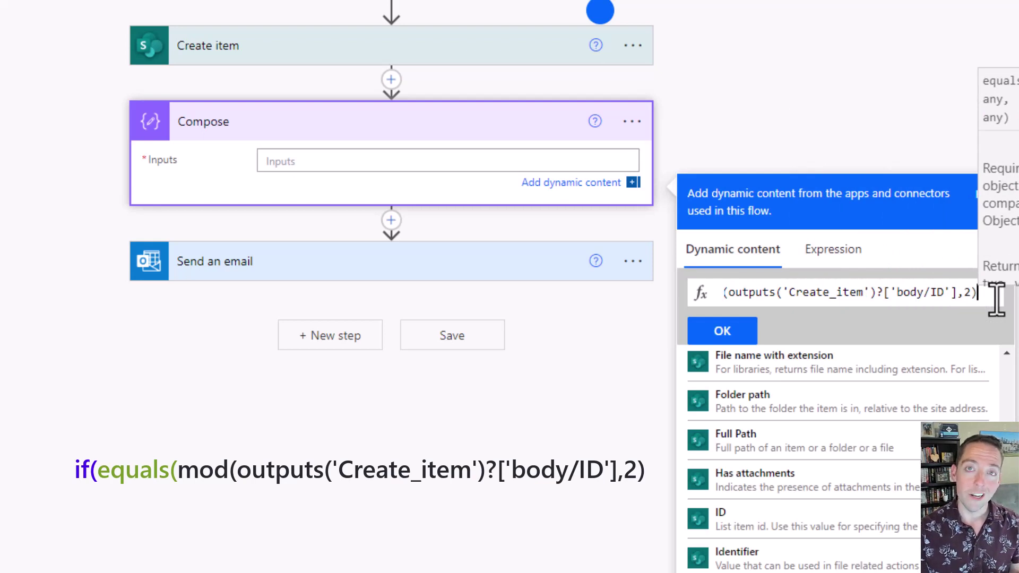
type(",1")
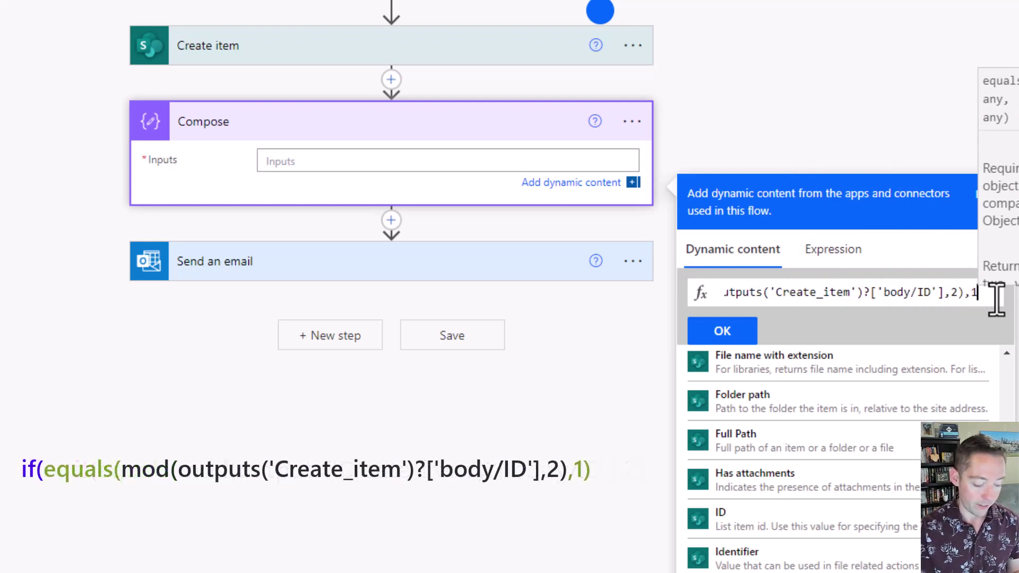
type(")")
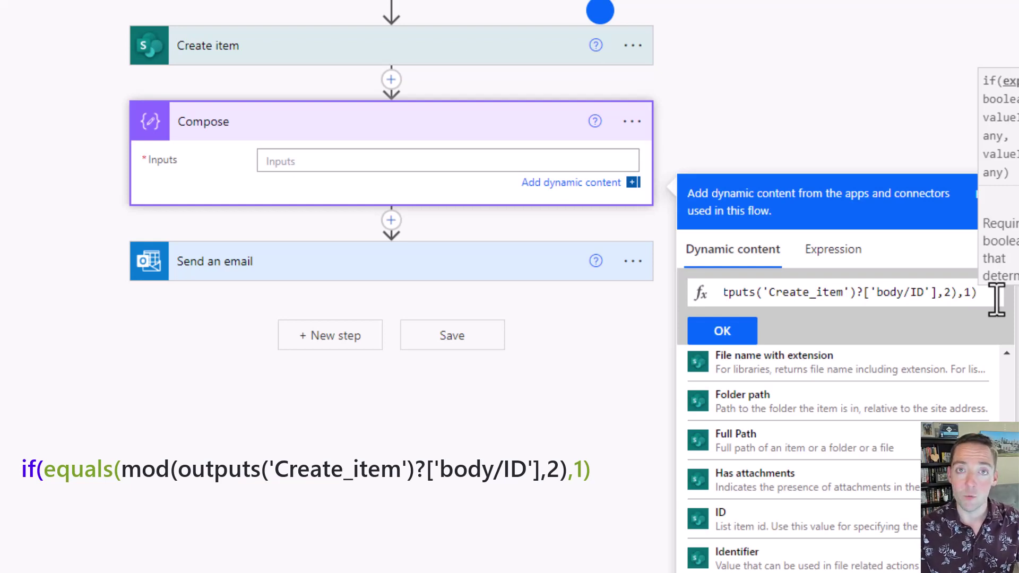
type(",")
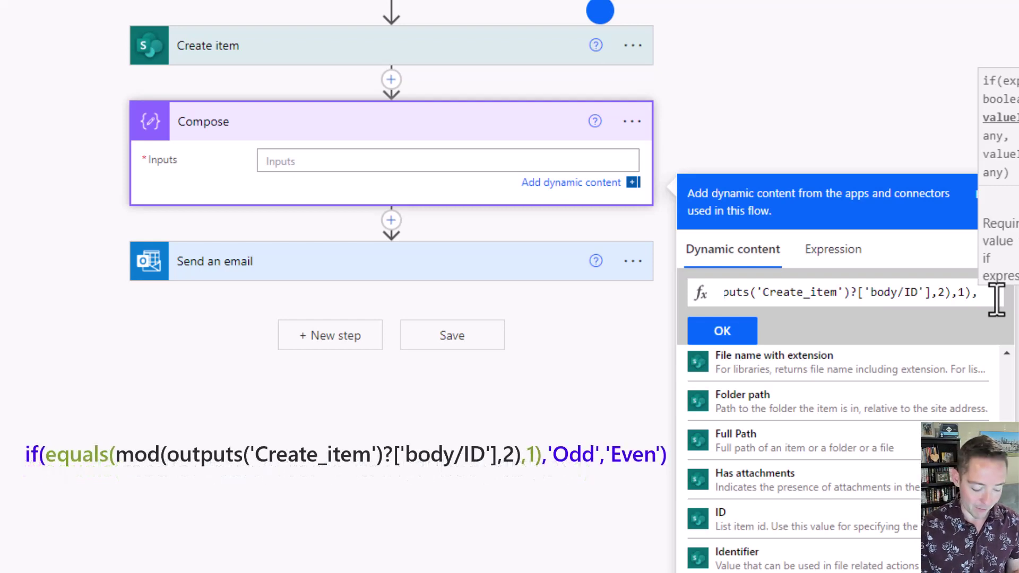
type("'Odd")
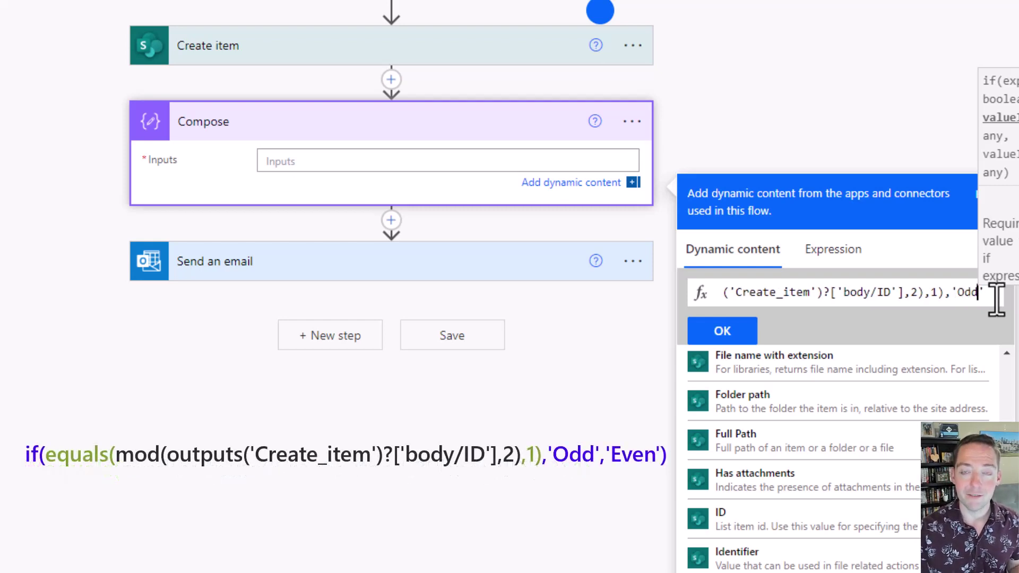
type("'")
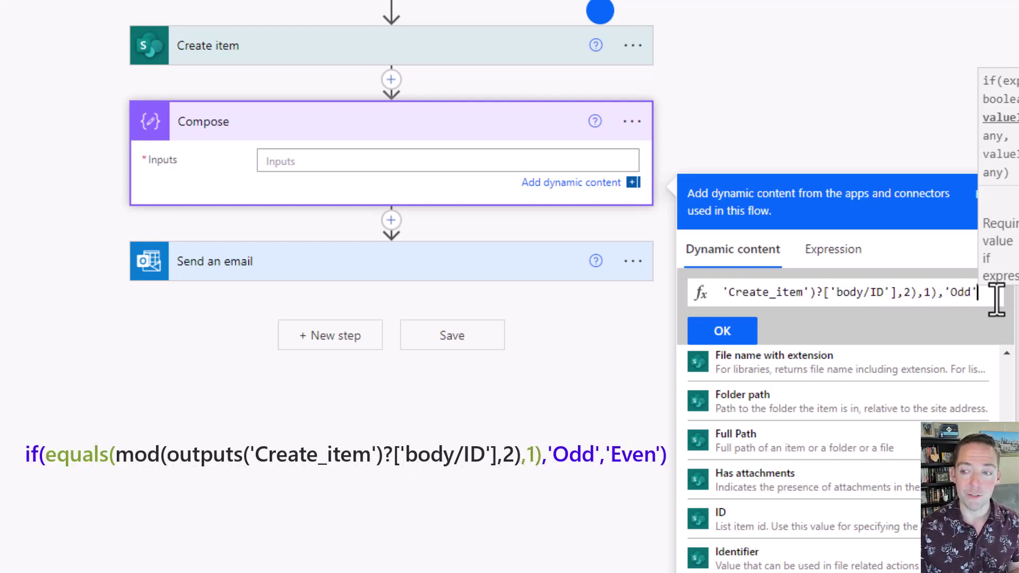
type(",")
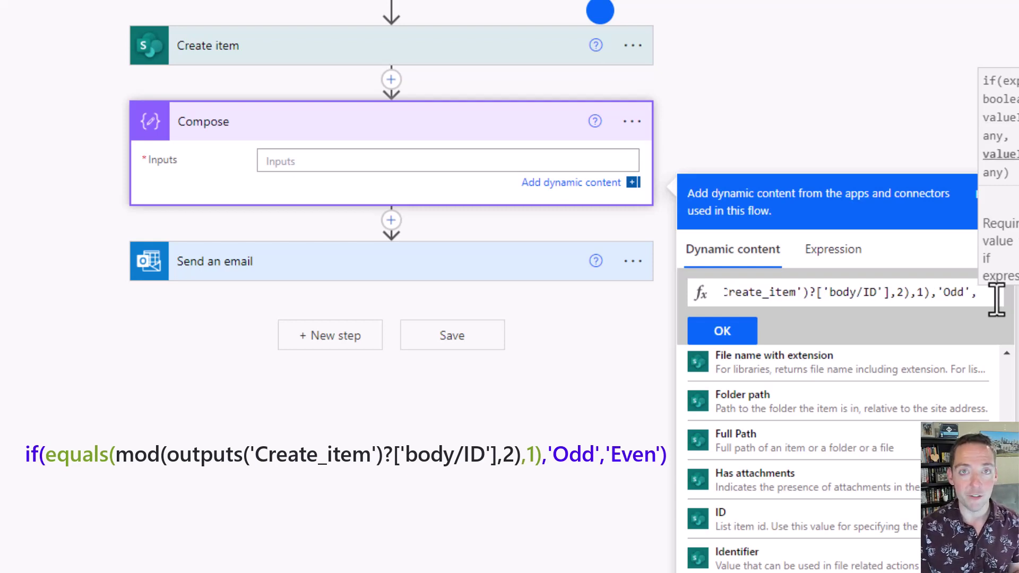
type("'")
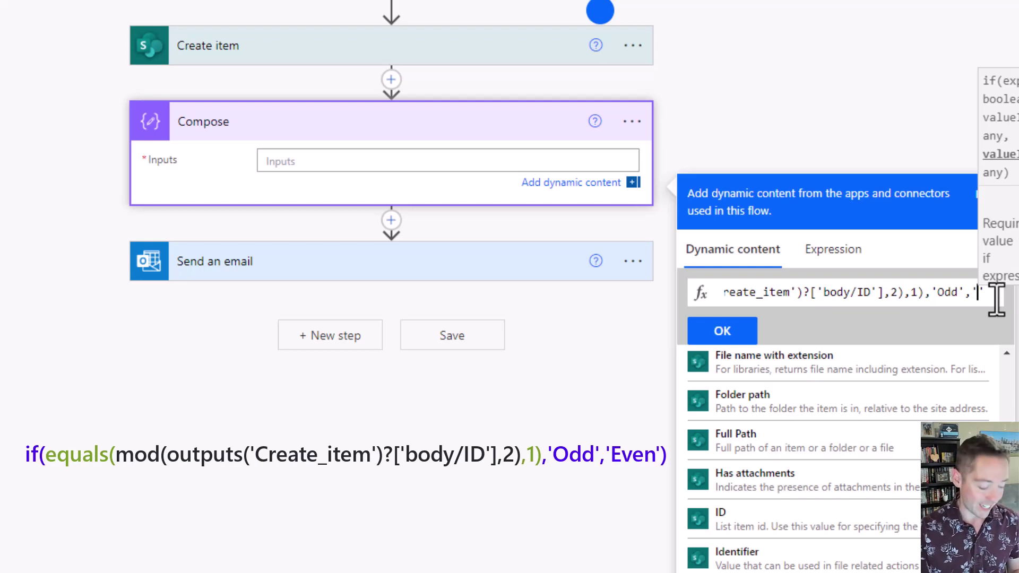
type("Even'")
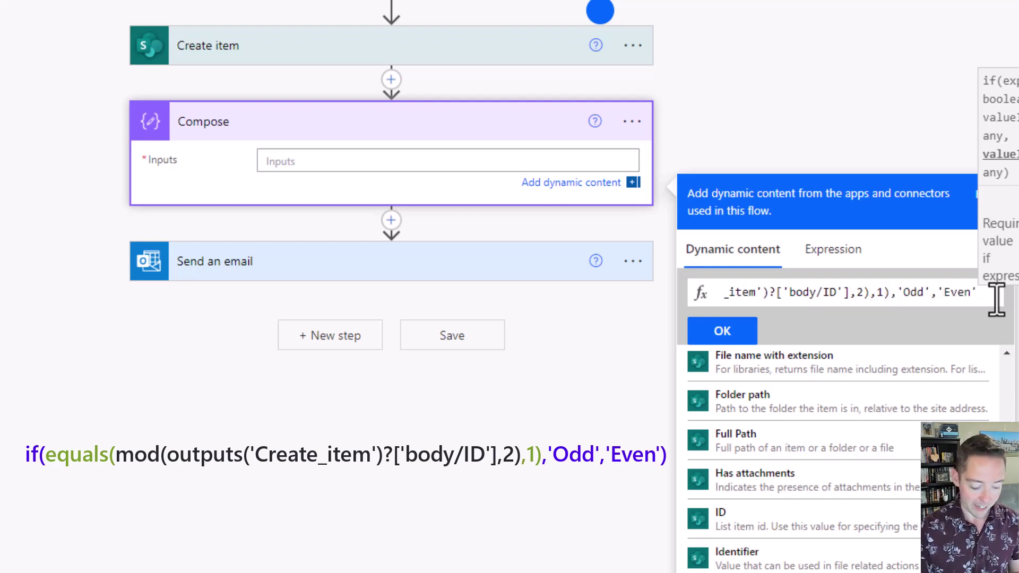
type(")")
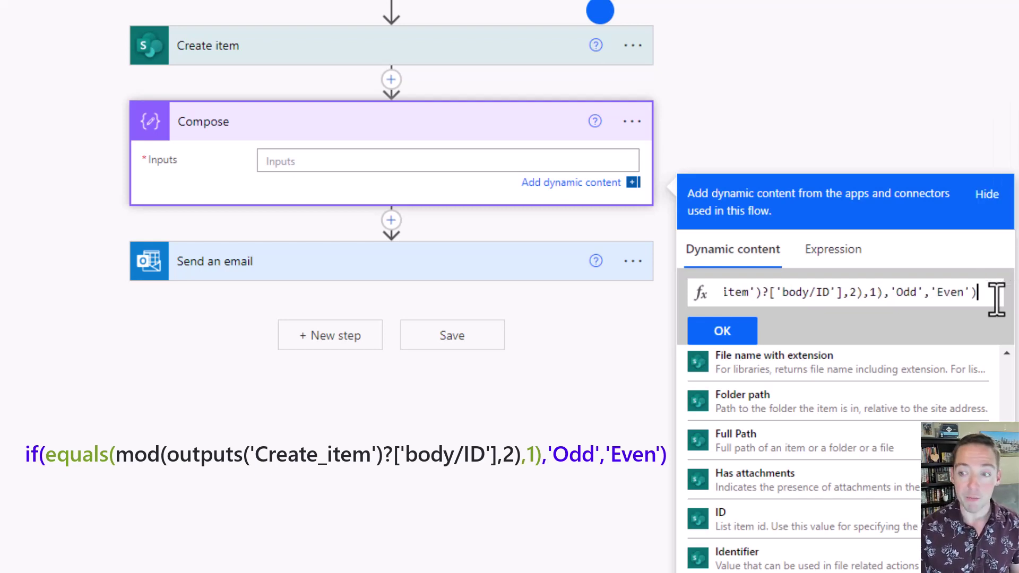
Step: Insert the Odd/Even expression into Compose Inputs and save the flow
left_click(735, 334)
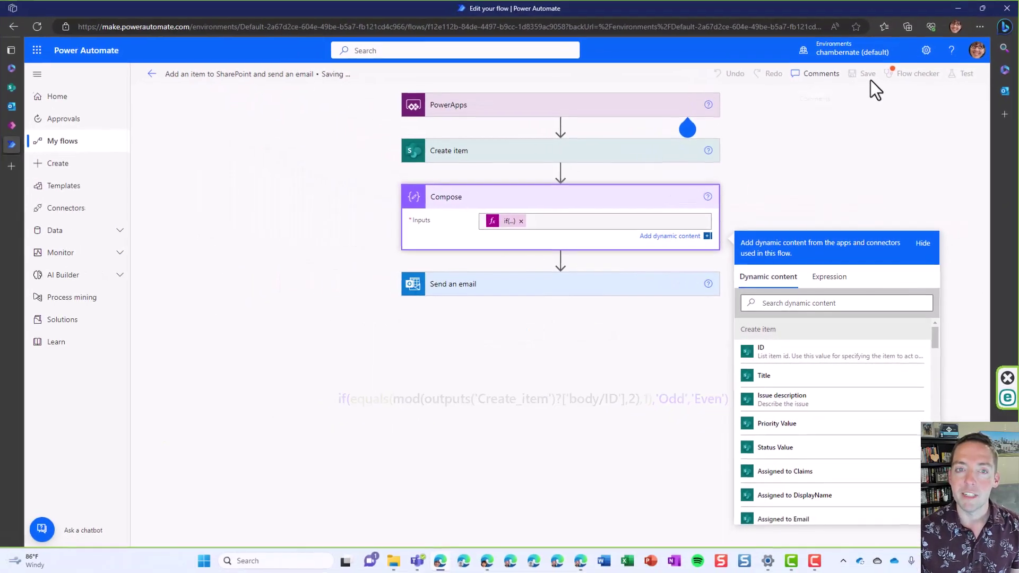
left_click(870, 77)
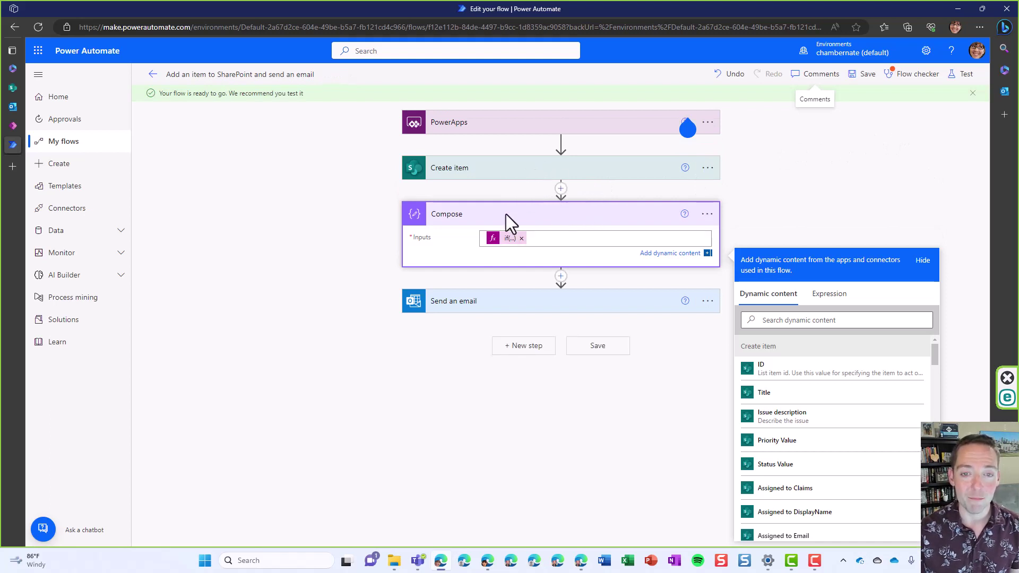
Step: Test the flow automatically using the most recent successful run's trigger
left_click(964, 74)
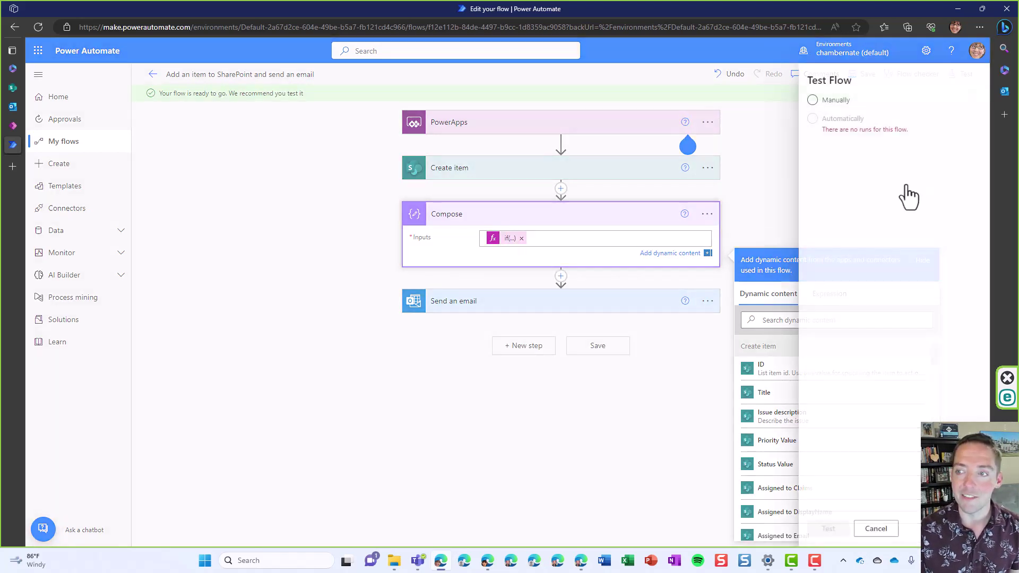
left_click(791, 129)
left_click(808, 148)
left_click(813, 168)
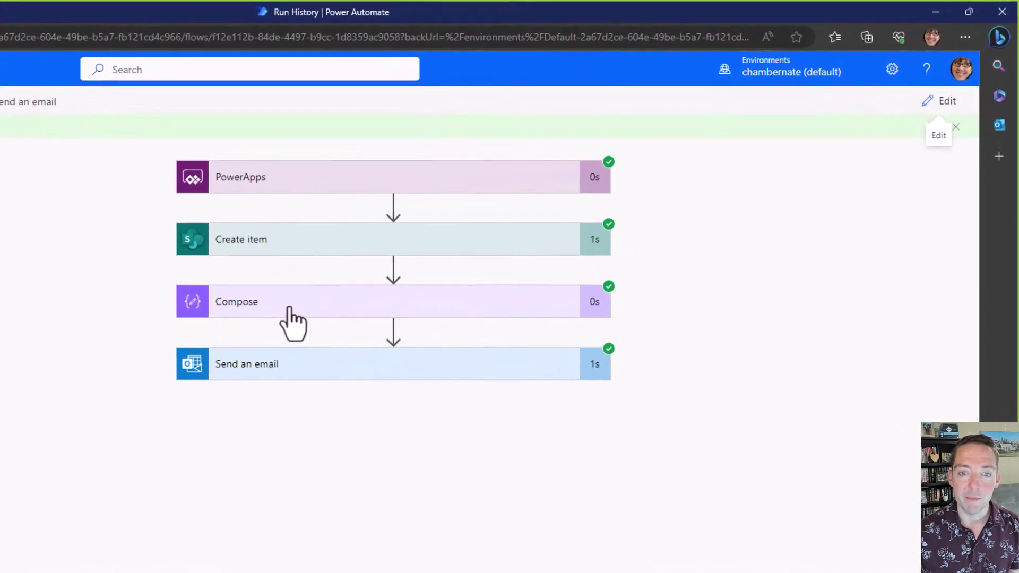
Step: Check that Compose output Odd and note the created item's ID, then return to the editor
left_click(298, 307)
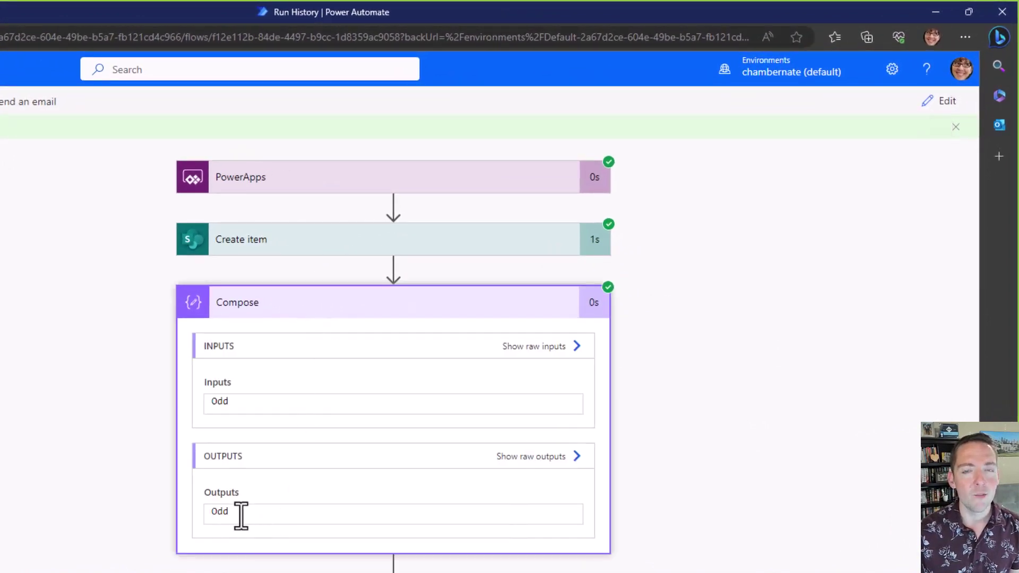
left_click(280, 247)
scroll(299, 425, "down", 5)
scroll(299, 419, "down", 3)
left_click_drag(218, 455, 204, 455)
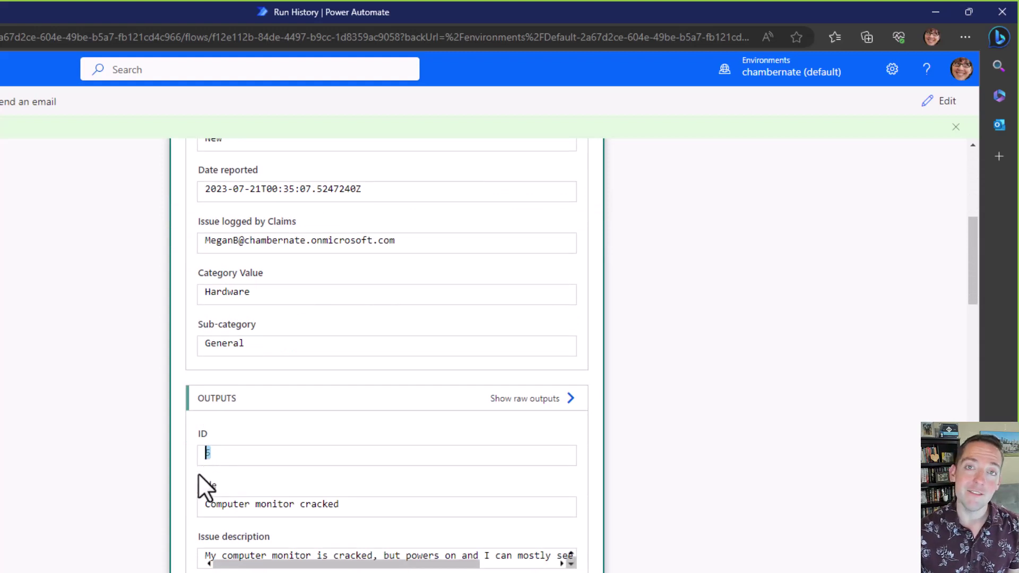
scroll(187, 453, "down", 3)
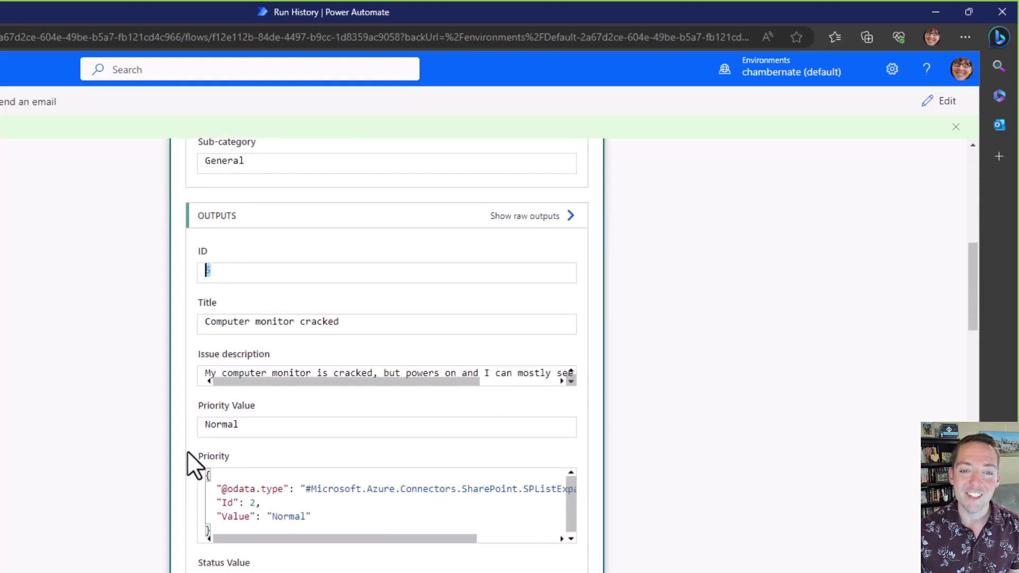
scroll(183, 270, "down", 20)
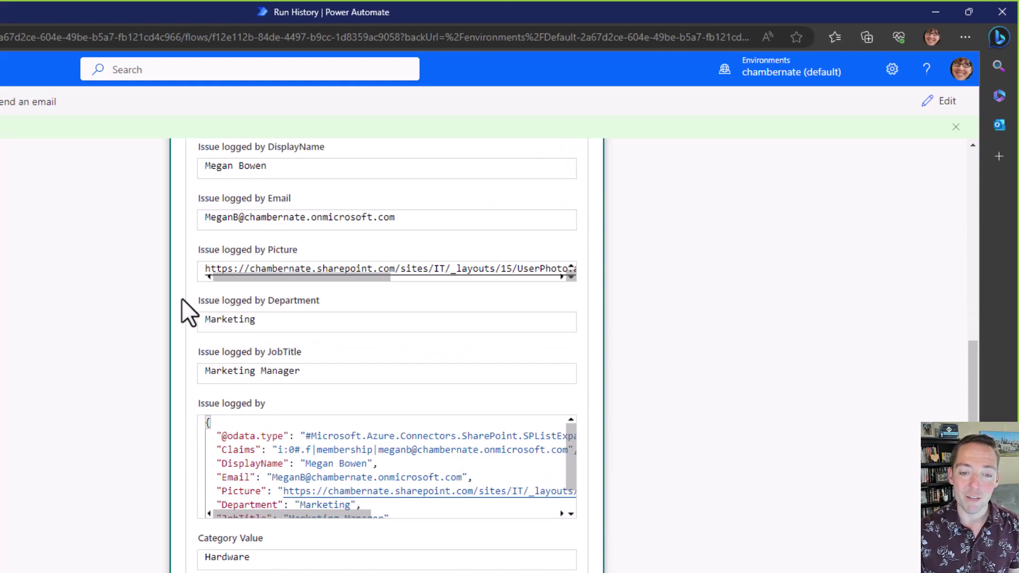
left_click(936, 103)
Step: Rerun the test with the recent trigger, confirm Compose outputs Even, and reopen the editor
left_click(932, 103)
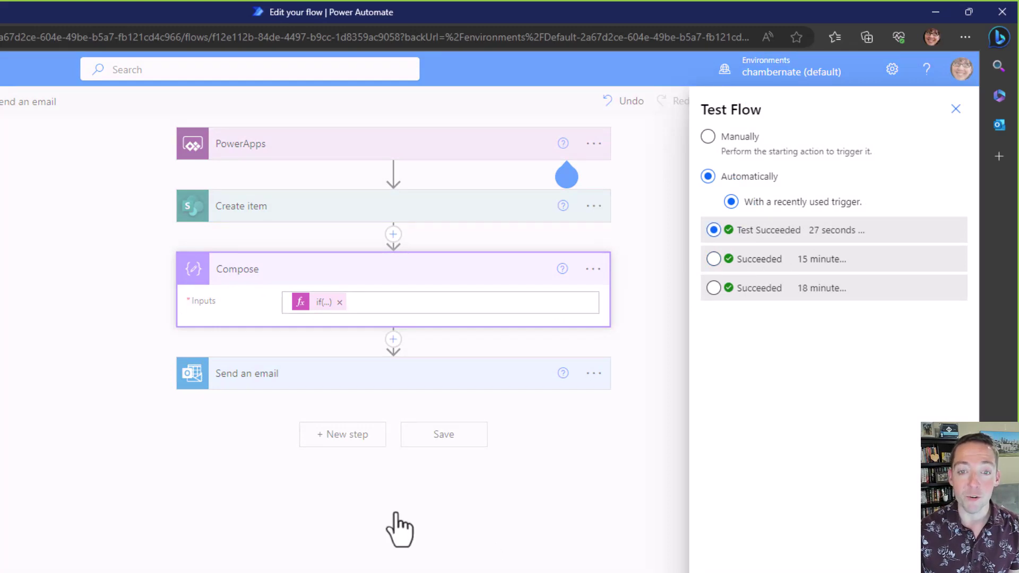
left_click(516, 568)
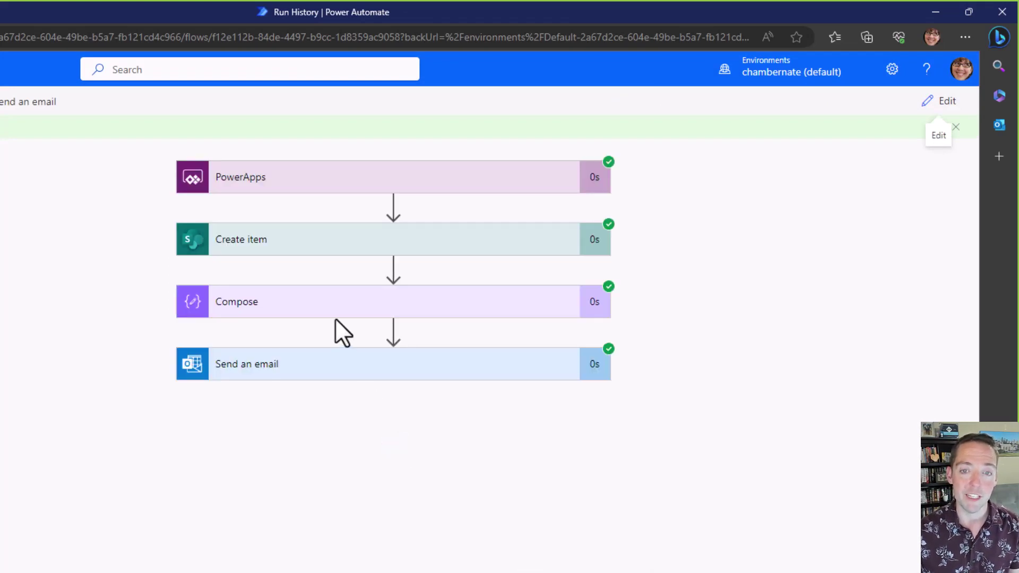
left_click(325, 303)
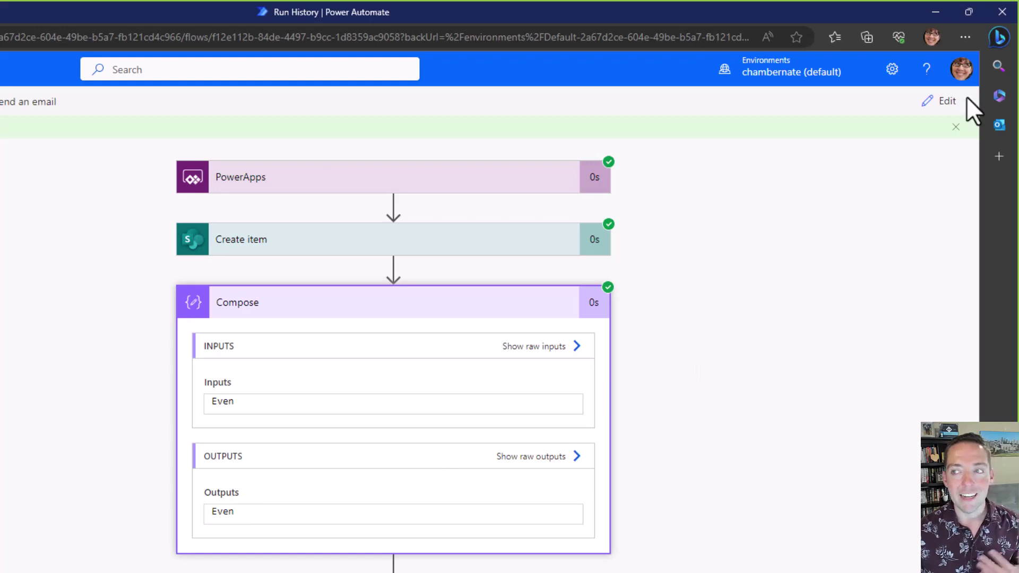
left_click(949, 102)
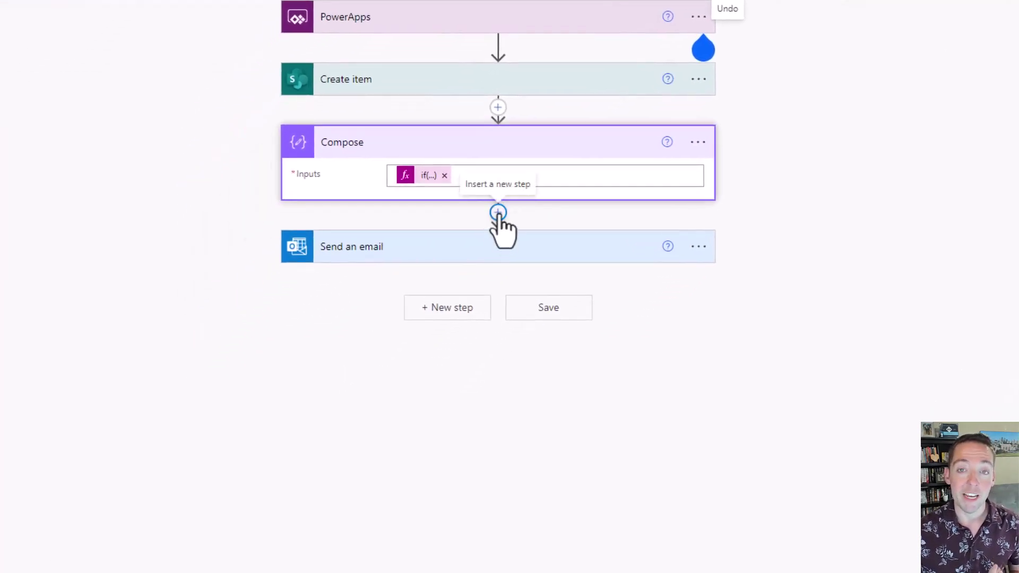
Step: Insert a Condition after Compose testing whether Compose Outputs is equal to Even
left_click(498, 213)
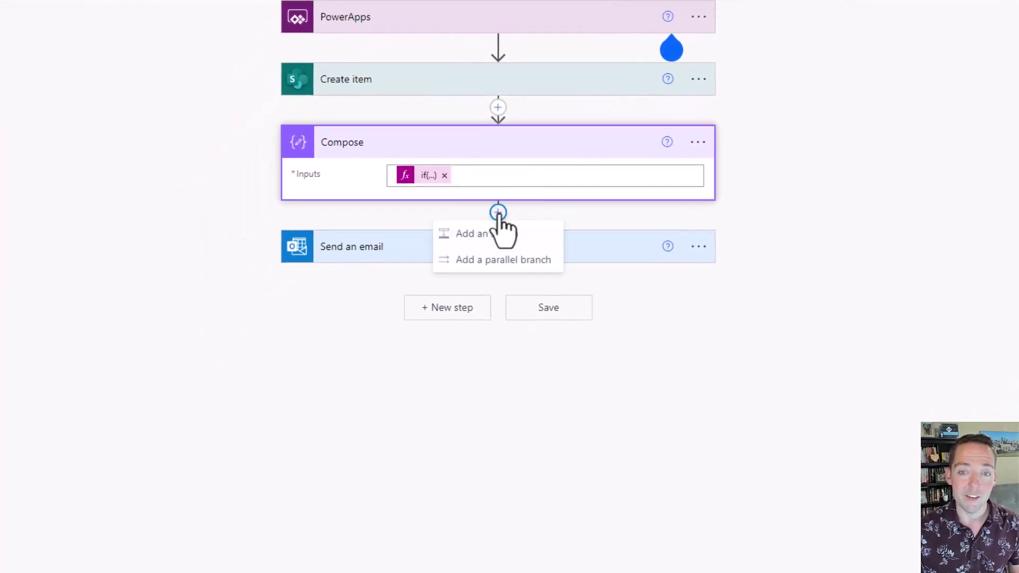
left_click(498, 242)
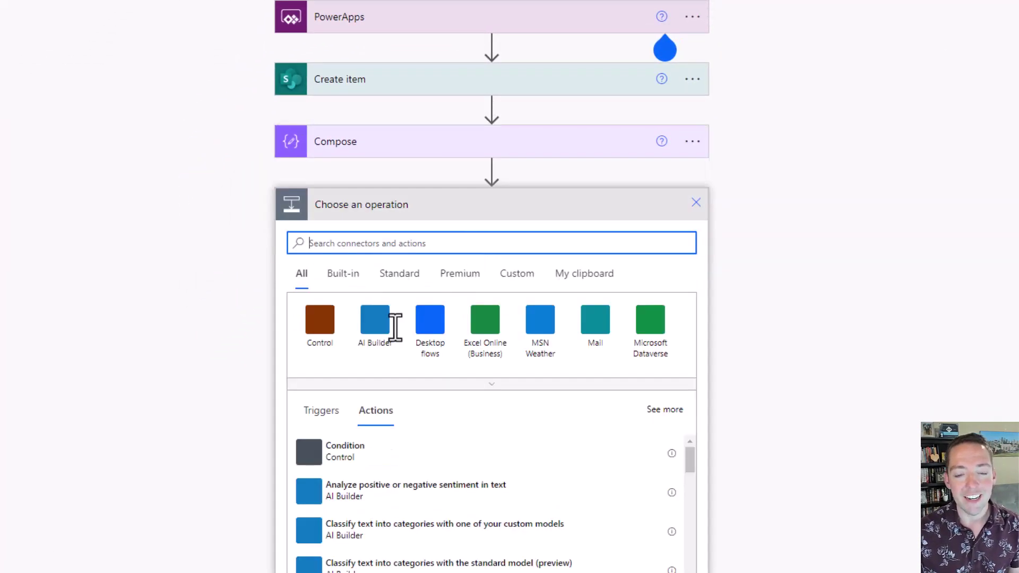
left_click(344, 453)
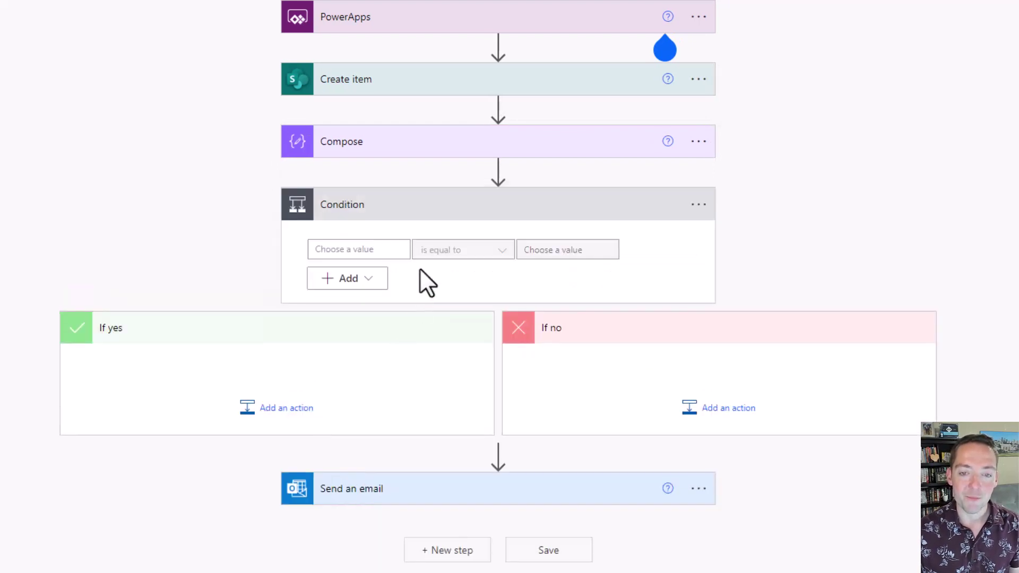
left_click(381, 250)
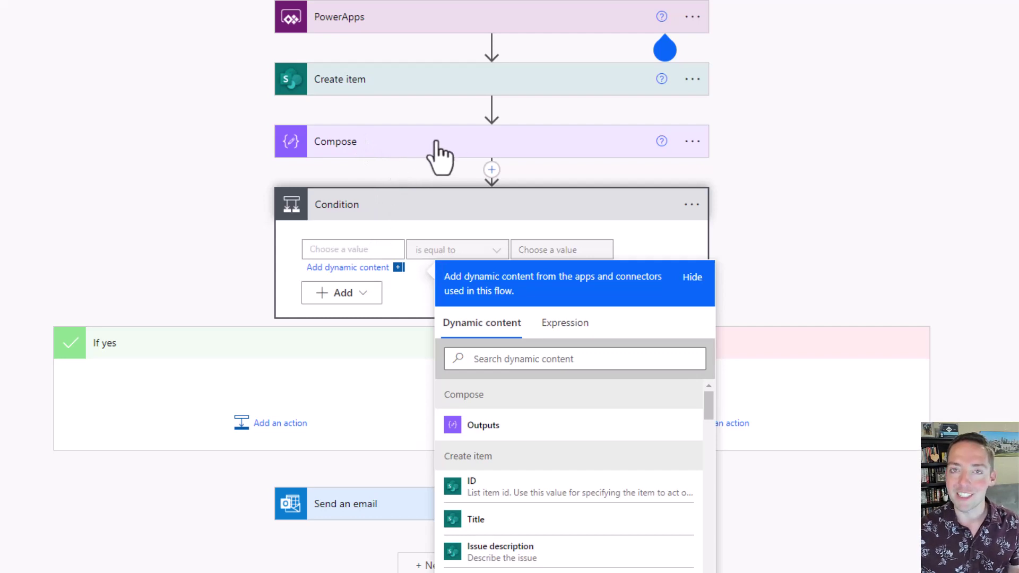
left_click(499, 426)
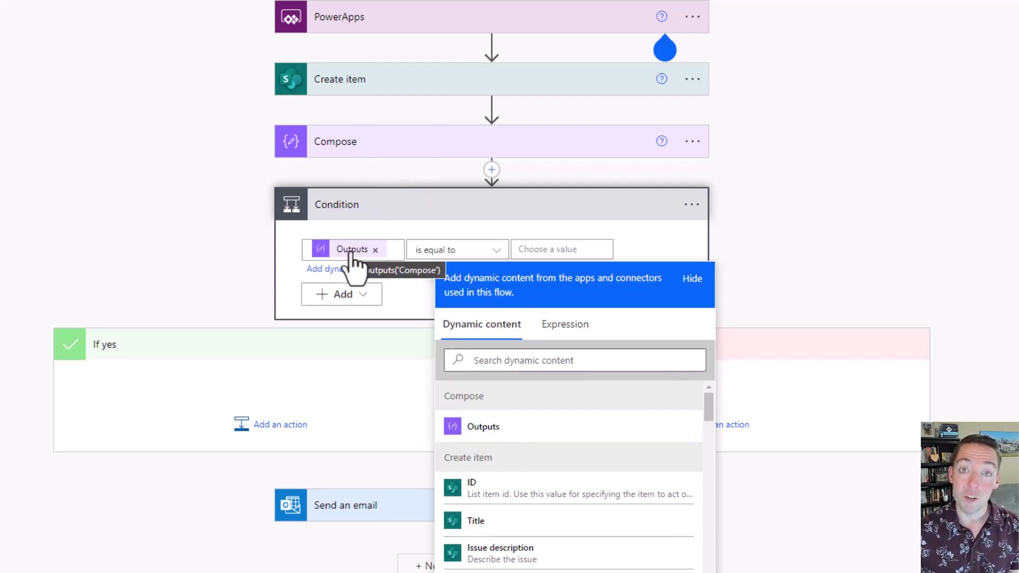
left_click(525, 249)
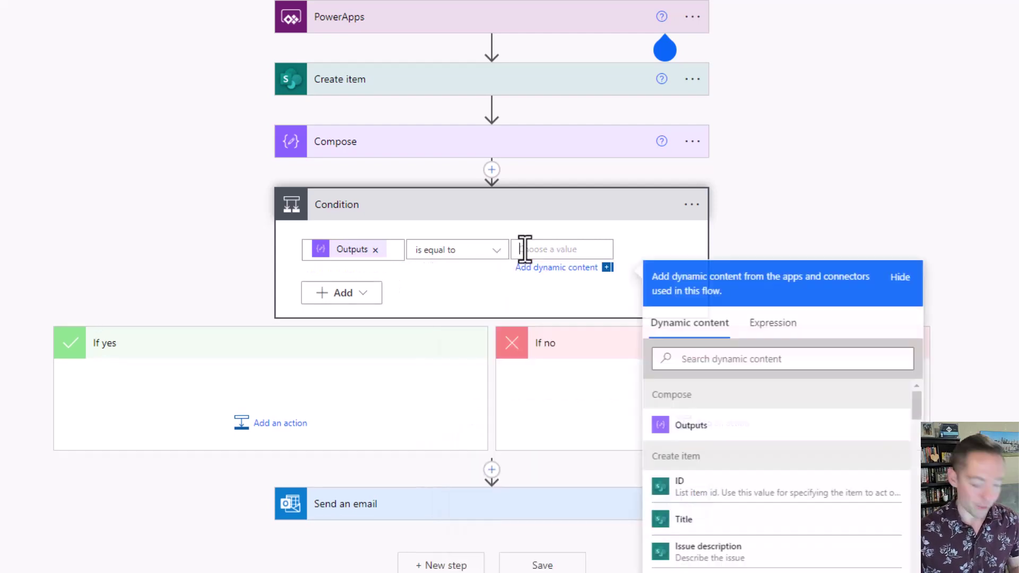
type("Even")
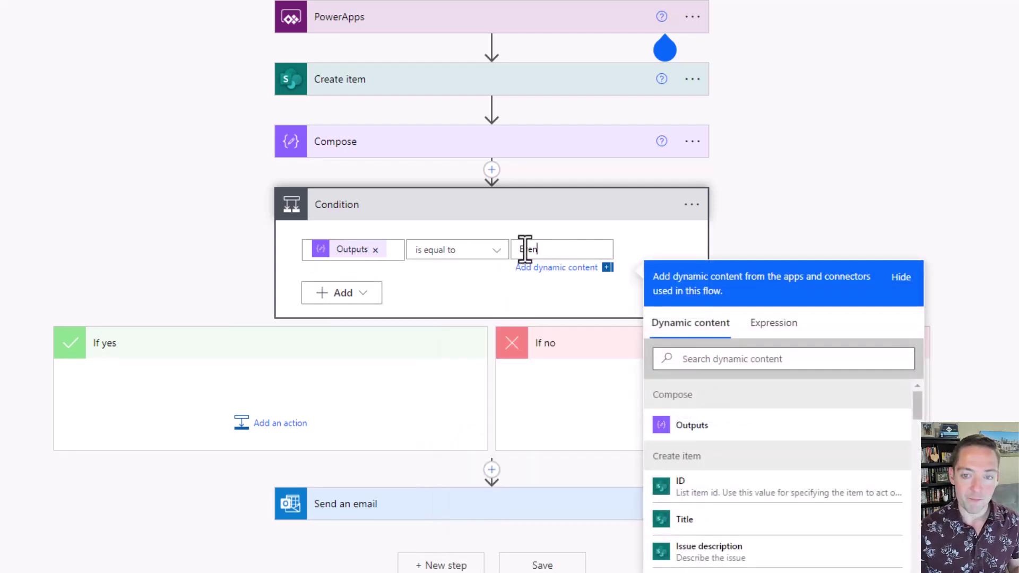
left_click(405, 375)
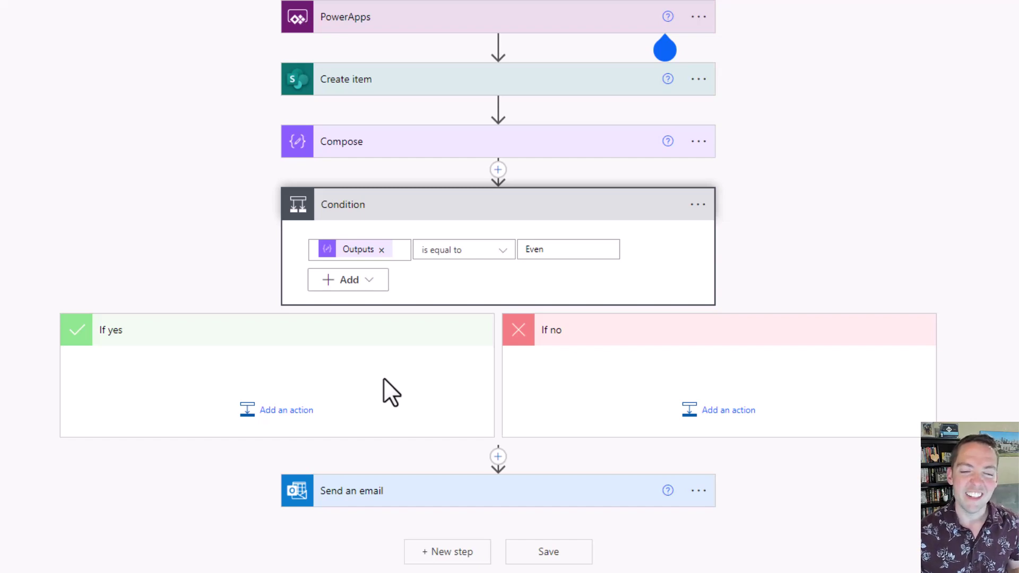
Step: Add a SharePoint Update item action under If yes for the Information Technology site's Support Requests list
left_click(297, 412)
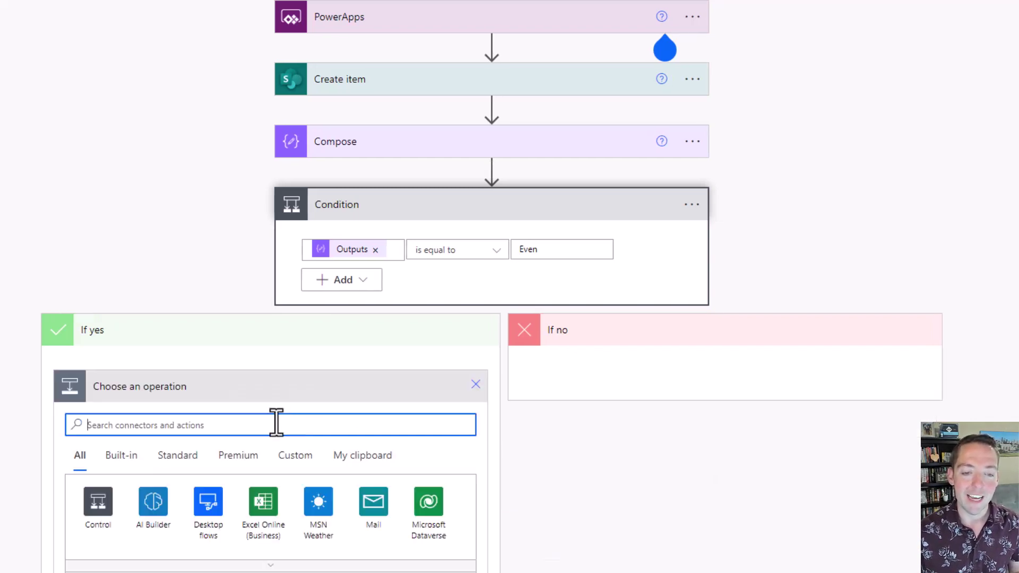
type("update")
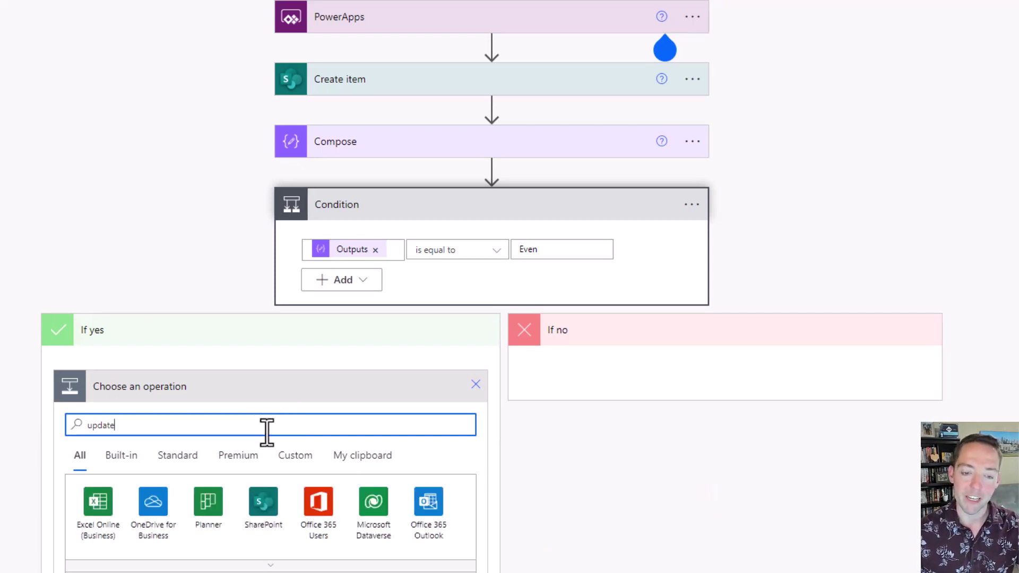
scroll(266, 432, "down", 2)
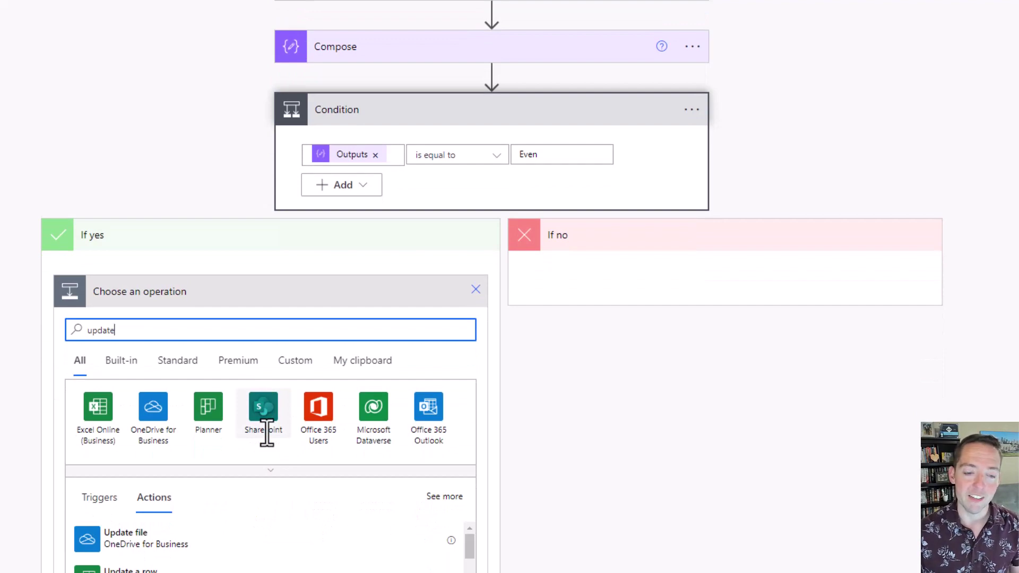
scroll(266, 433, "down", 2)
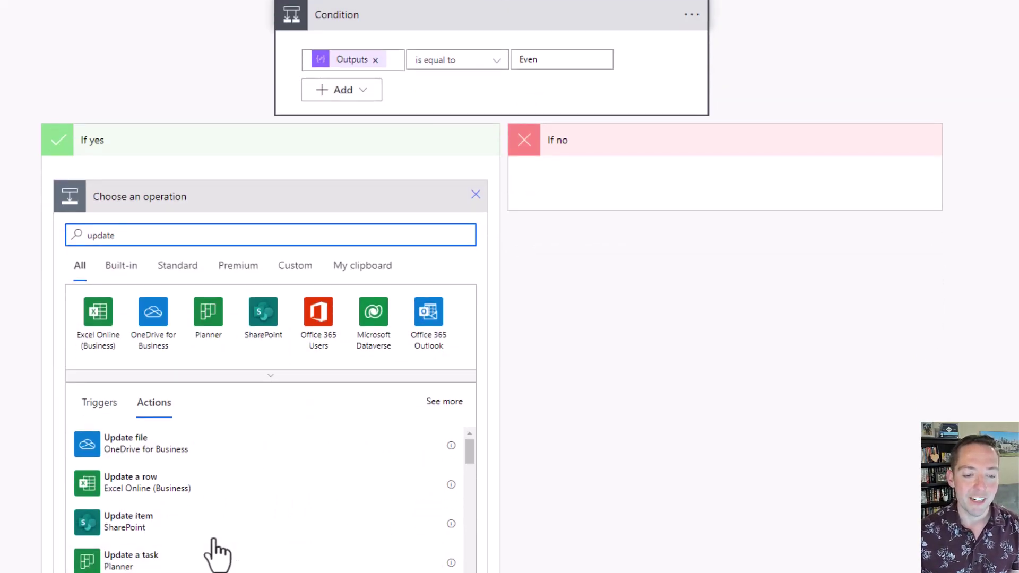
left_click(192, 541)
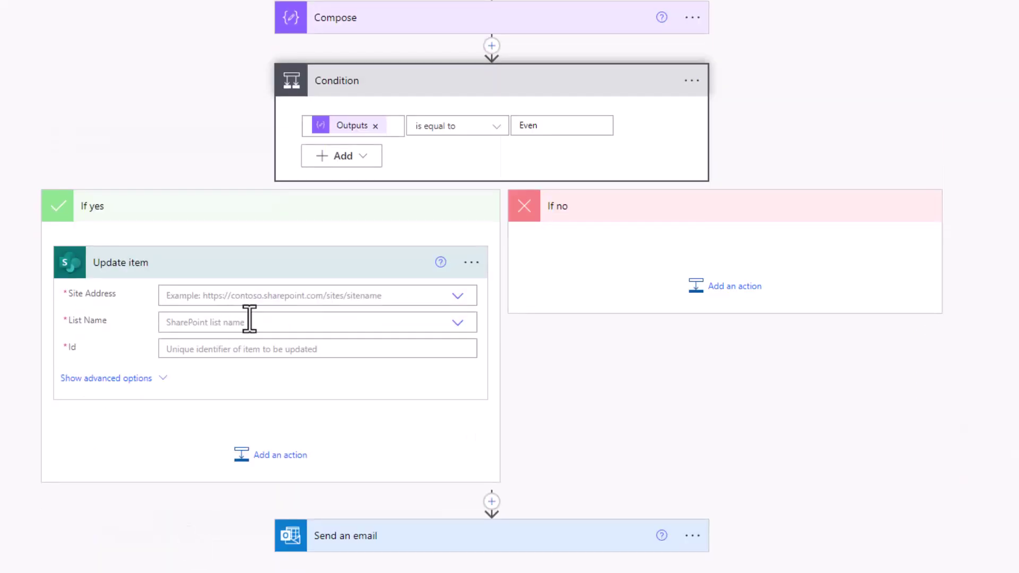
left_click(258, 297)
left_click(244, 373)
left_click(218, 322)
left_click(284, 378)
Step: Fill Id and Title with the Create item values and clear the default Status Value
left_click(213, 350)
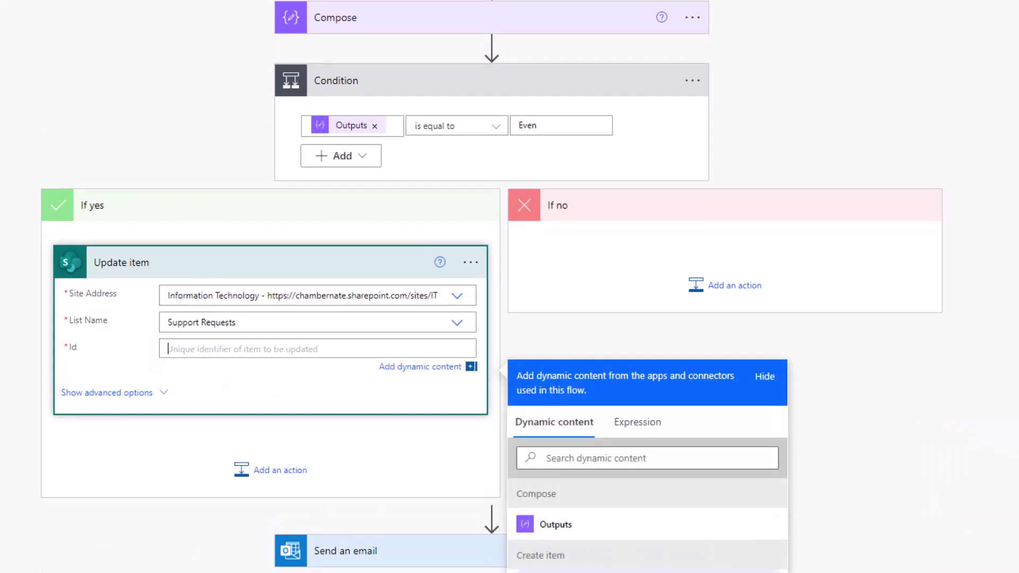
left_click(531, 569)
left_click(188, 390)
scroll(188, 390, "down", 5)
left_click(550, 392)
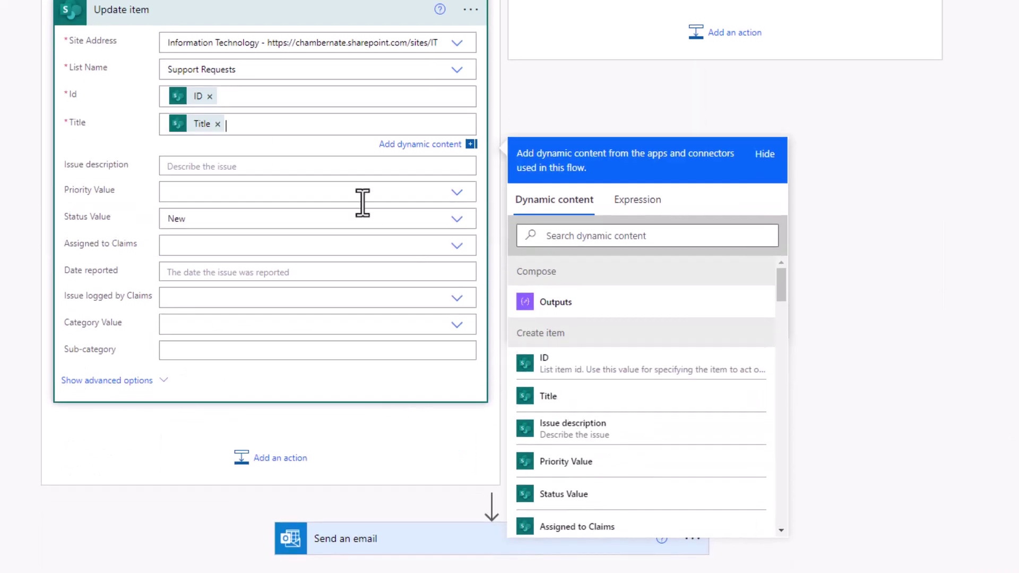
left_click(326, 220)
left_click(239, 278)
scroll(173, 350, "up", 2)
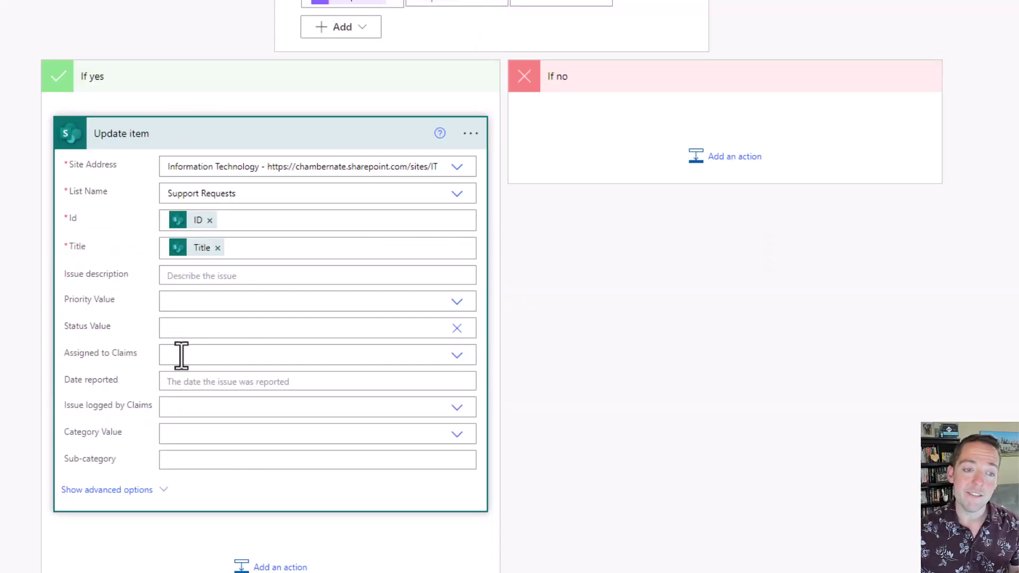
Step: Assign the item to the first listed person in Assigned to Claims and copy the Update item card
left_click(182, 355)
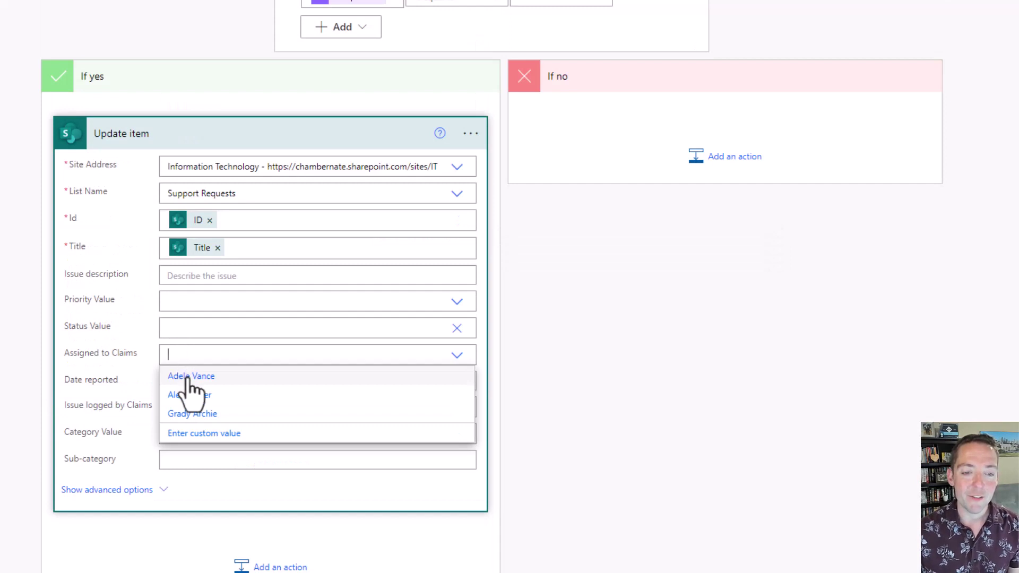
left_click(190, 376)
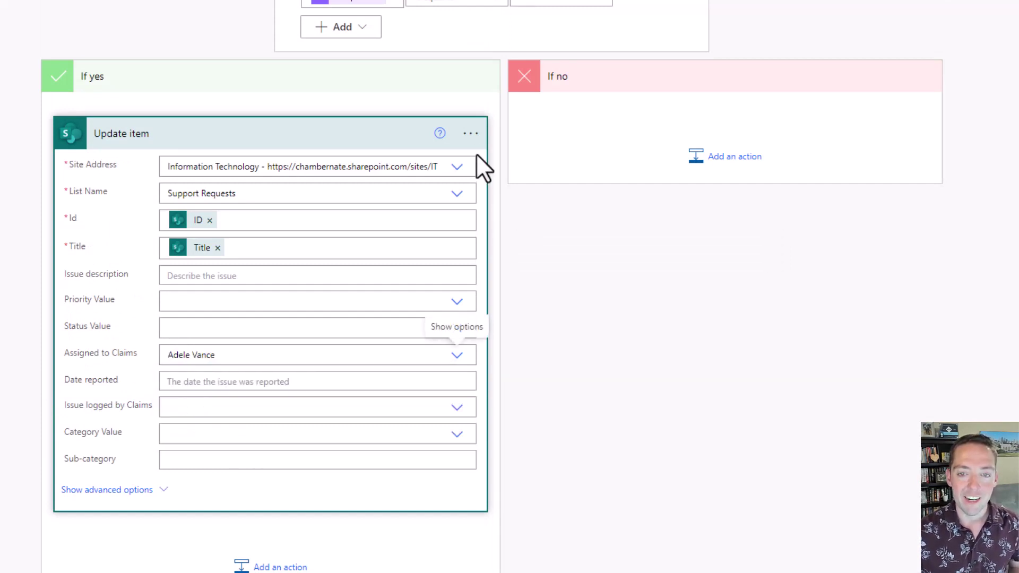
left_click(471, 135)
left_click(525, 132)
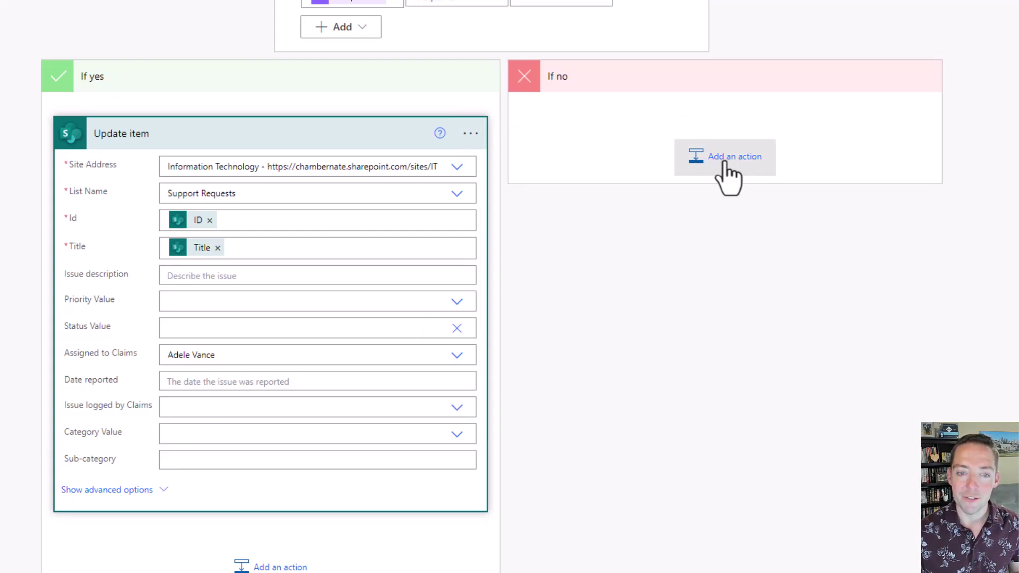
Step: Paste Update item into the If no branch and set Assigned to Claims to the odd-items person
left_click(725, 162)
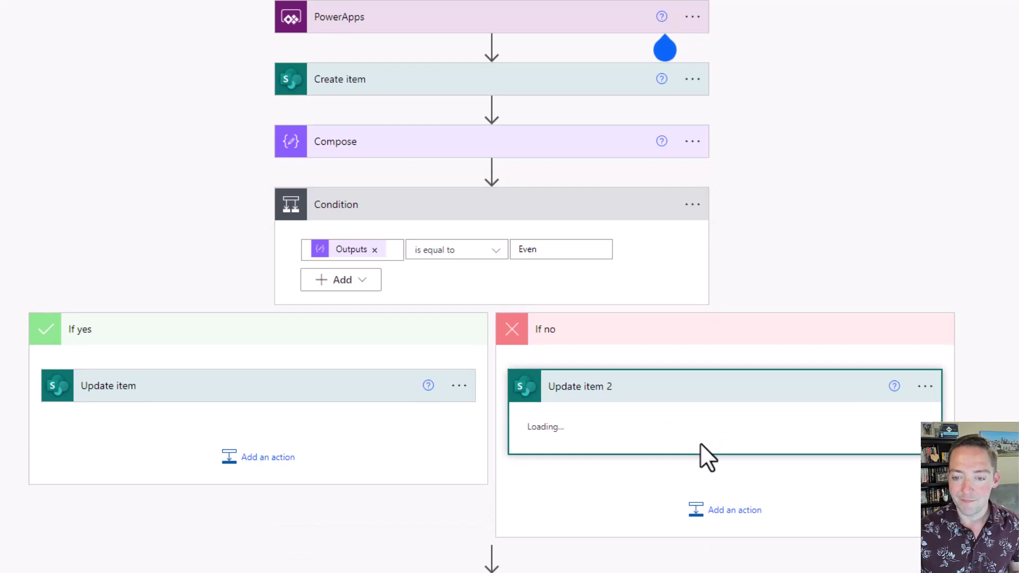
scroll(711, 441, "down", 3)
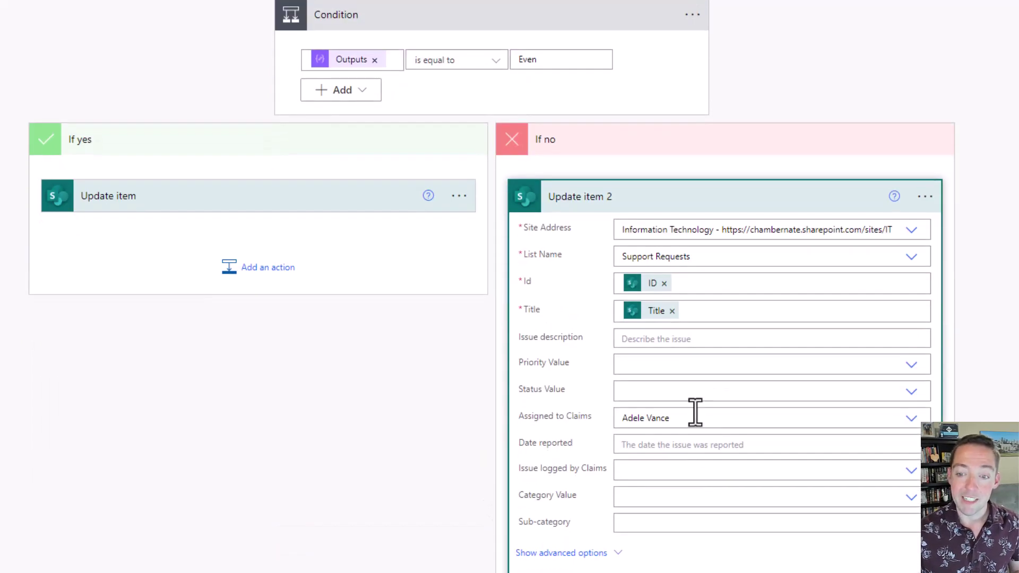
left_click(695, 413)
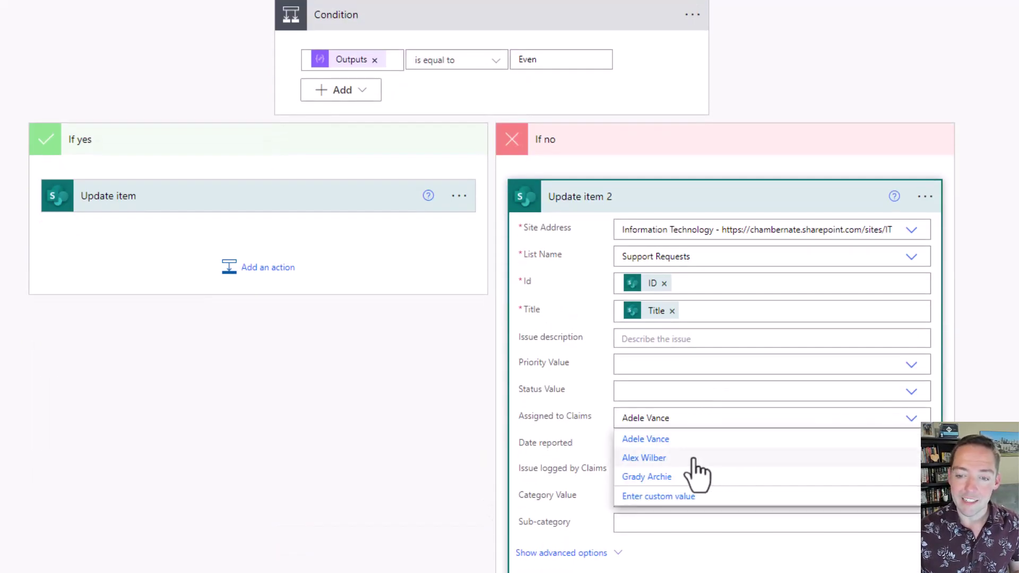
left_click(694, 459)
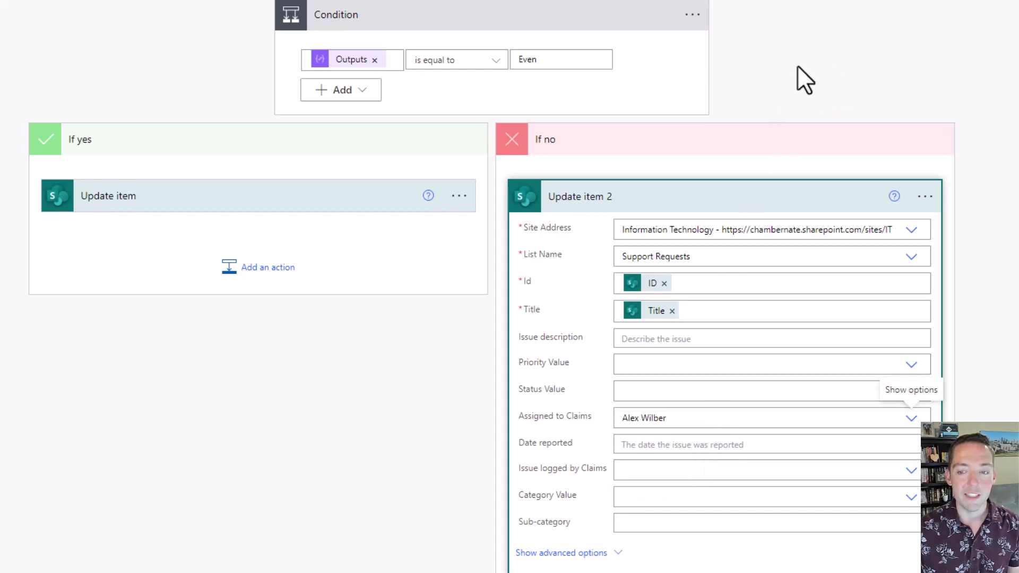